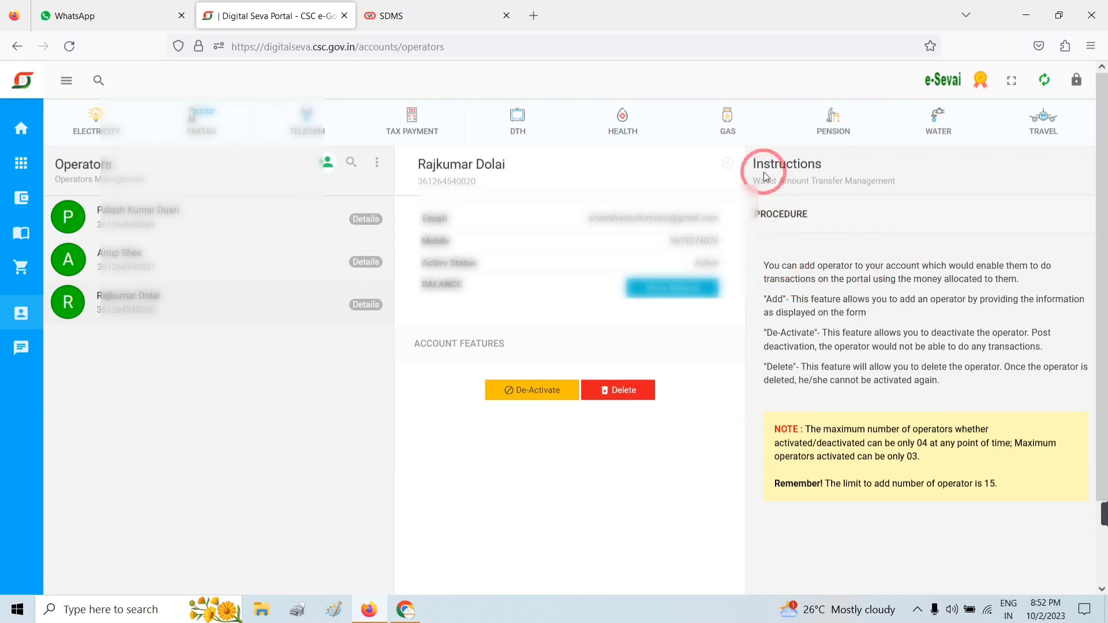
drag(754, 164, 826, 163)
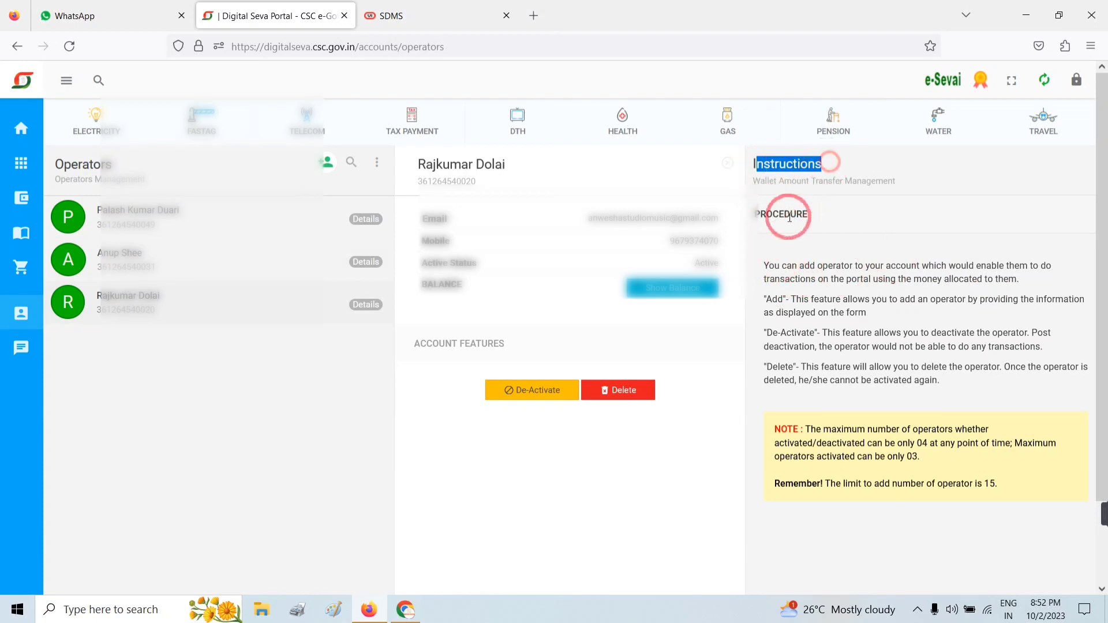
drag(765, 265, 884, 266)
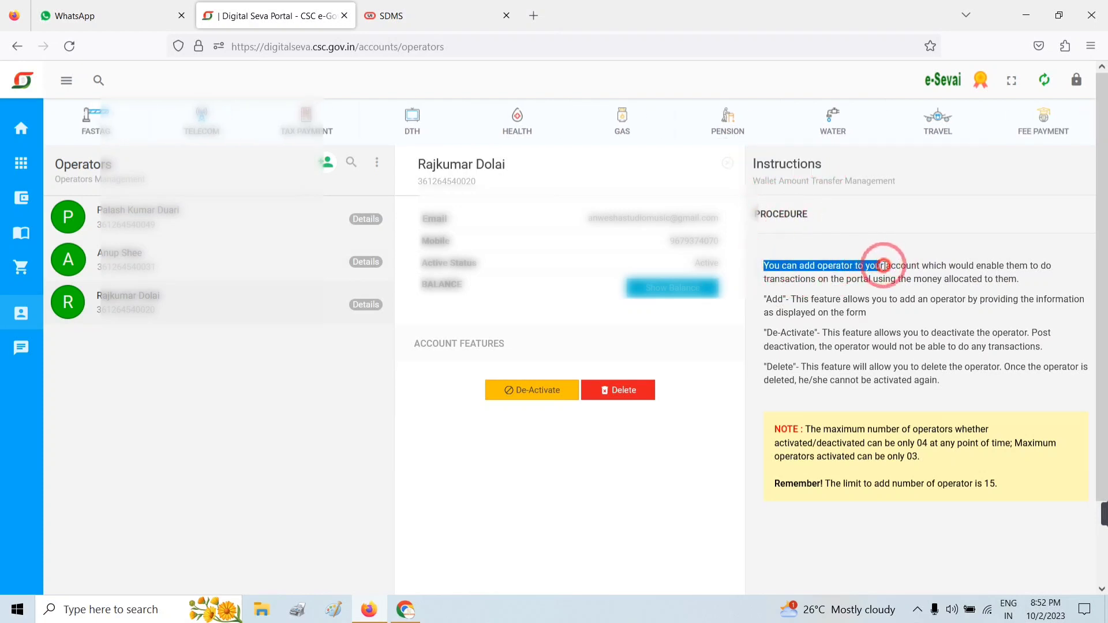
click(947, 265)
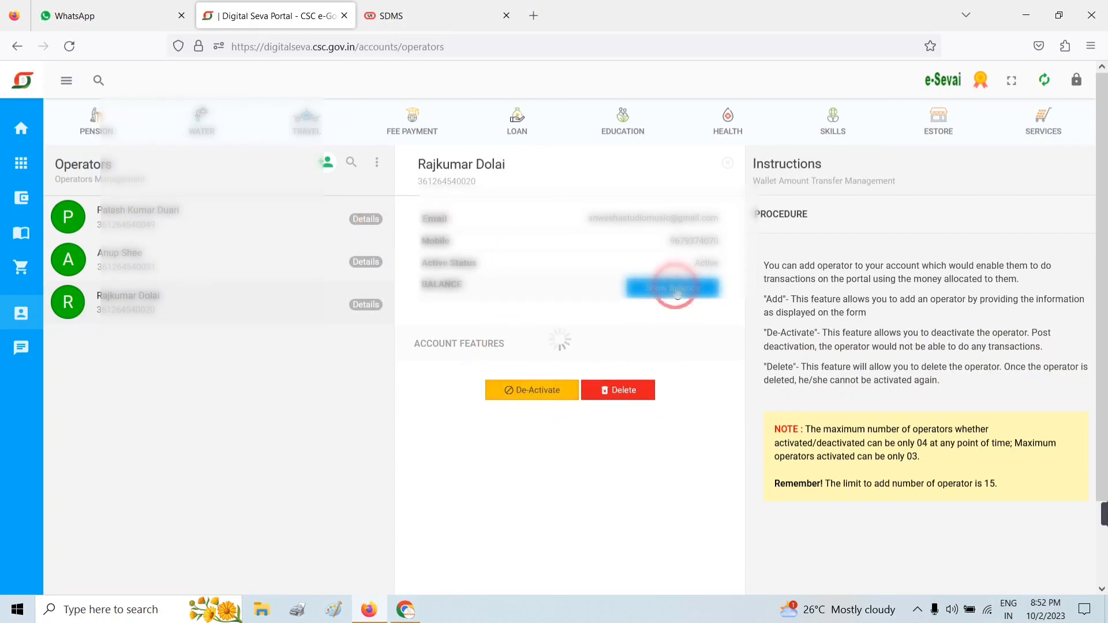
Compare the first, second and third operators' details, ending on the third operator's ₹0.00 balance
drag(683, 292, 725, 296)
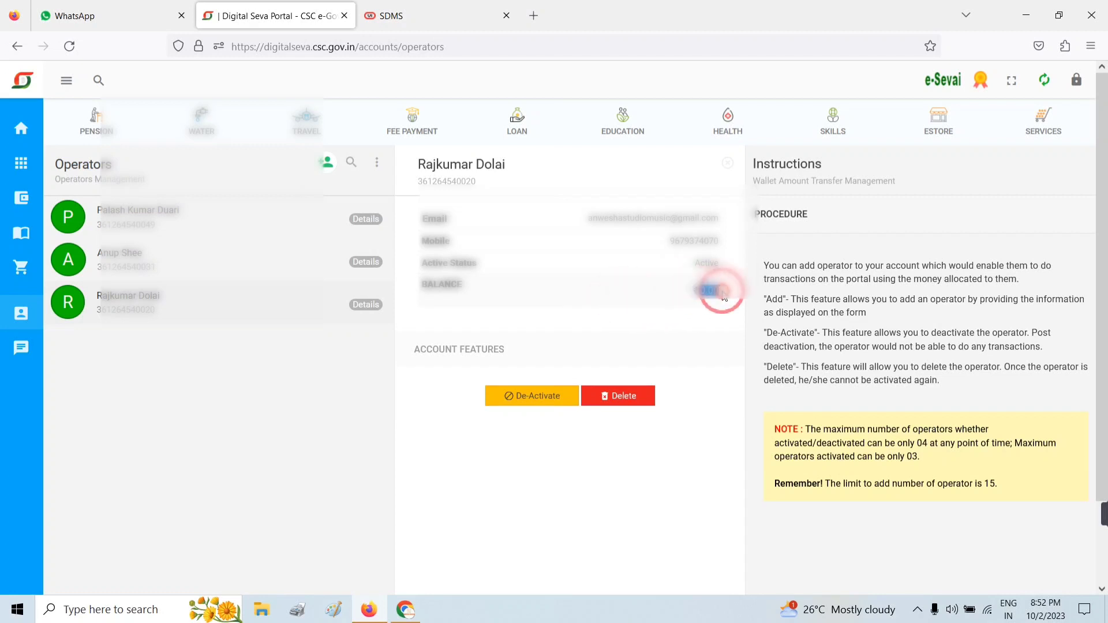
click(162, 217)
click(126, 264)
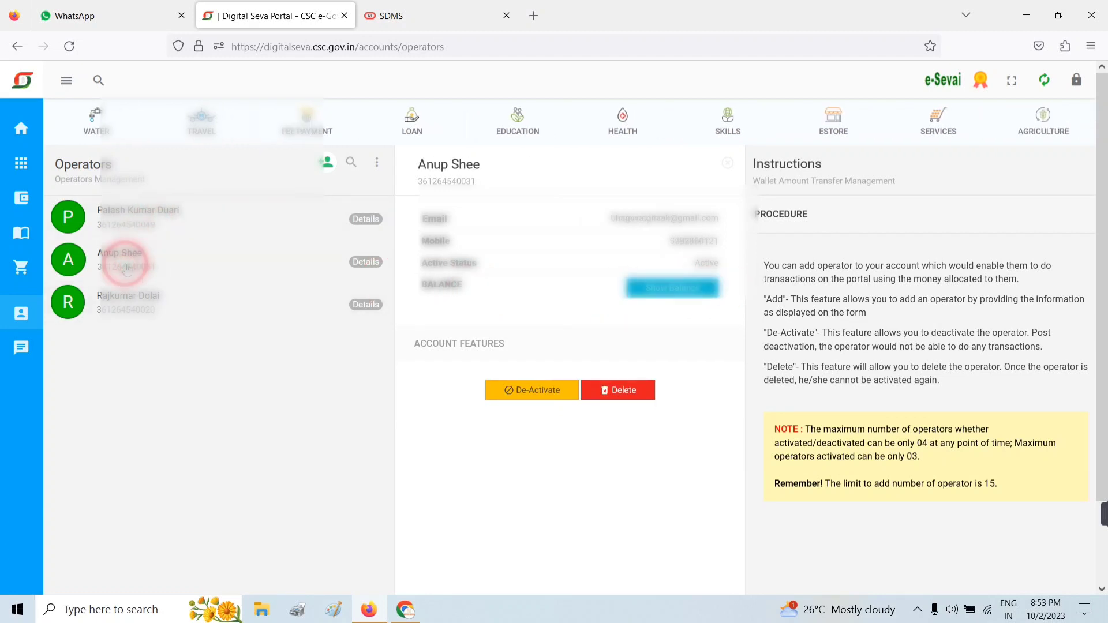
click(129, 299)
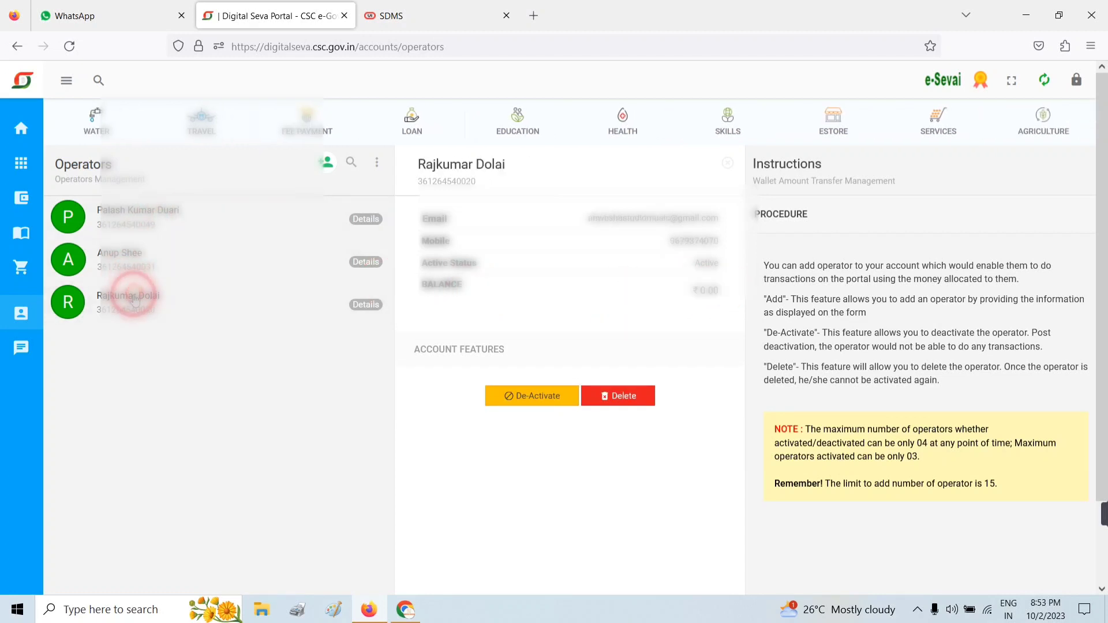
click(137, 264)
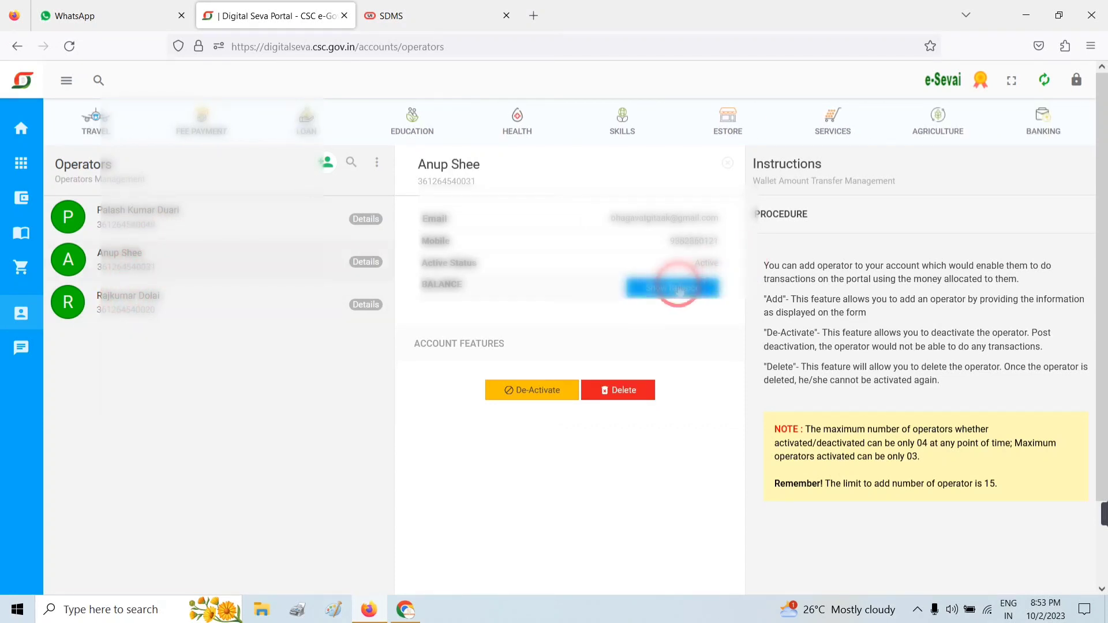
click(153, 308)
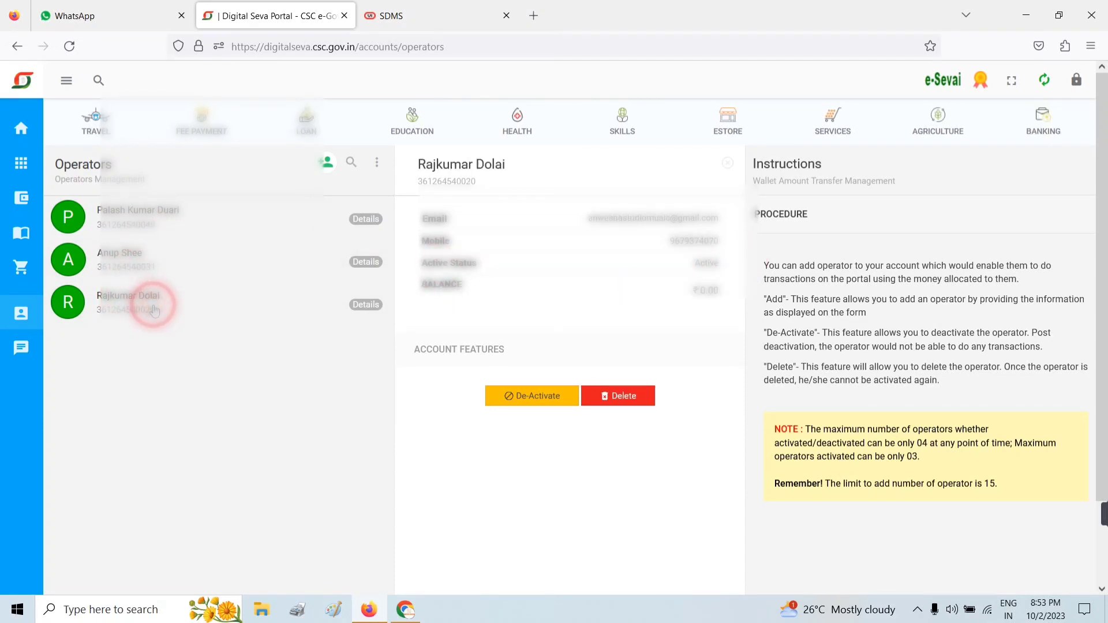
click(475, 361)
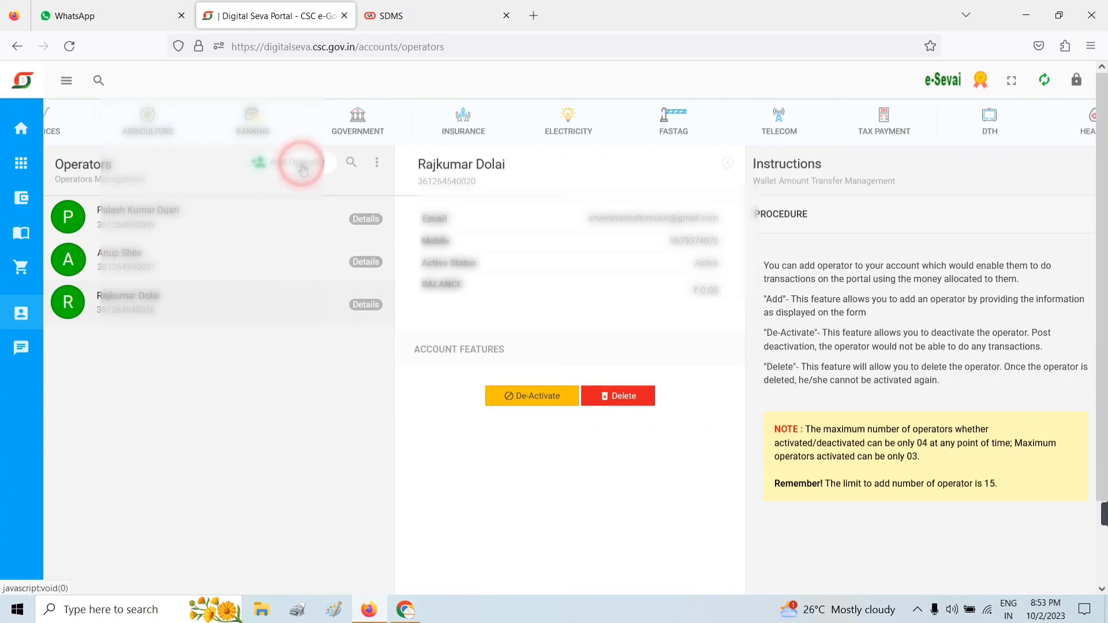
Start a new operator and enter their Aadhaar number and full name
click(303, 167)
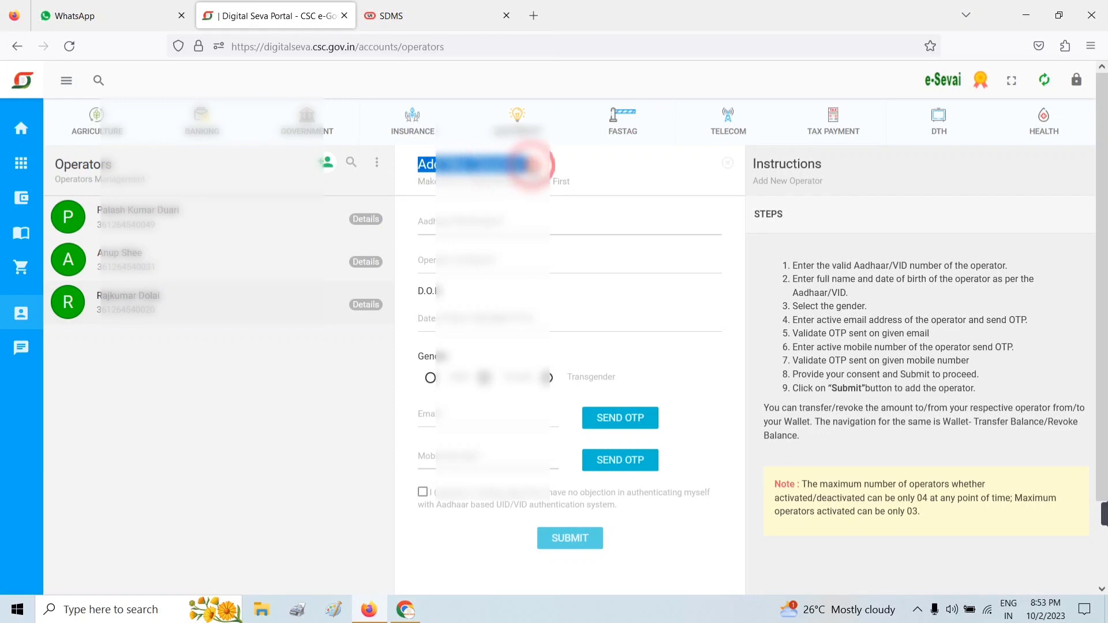
click(476, 220)
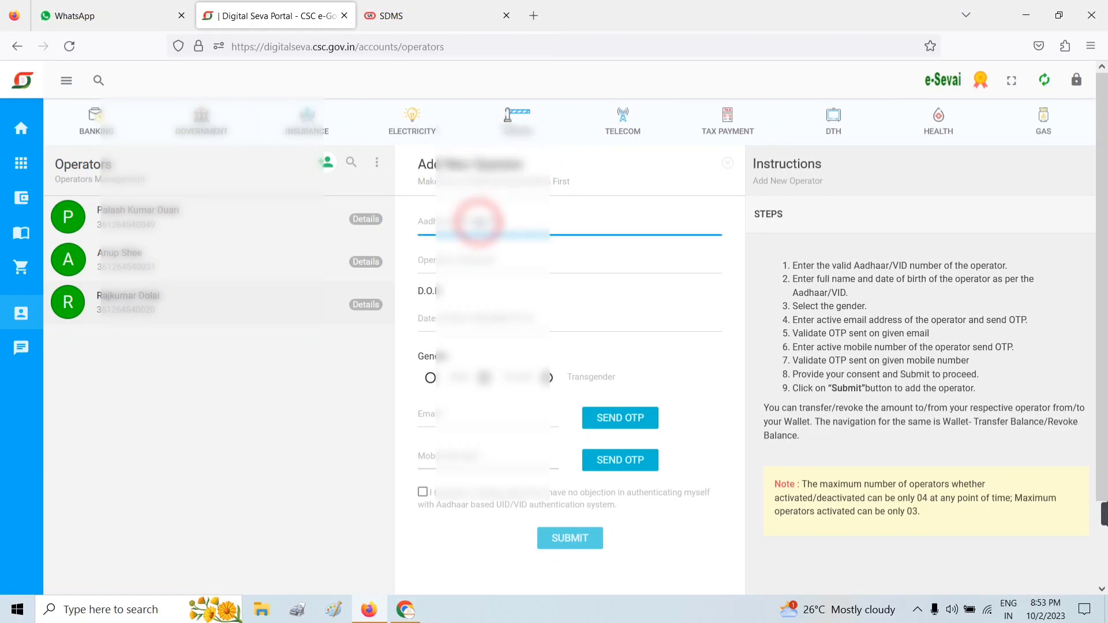
text(x)
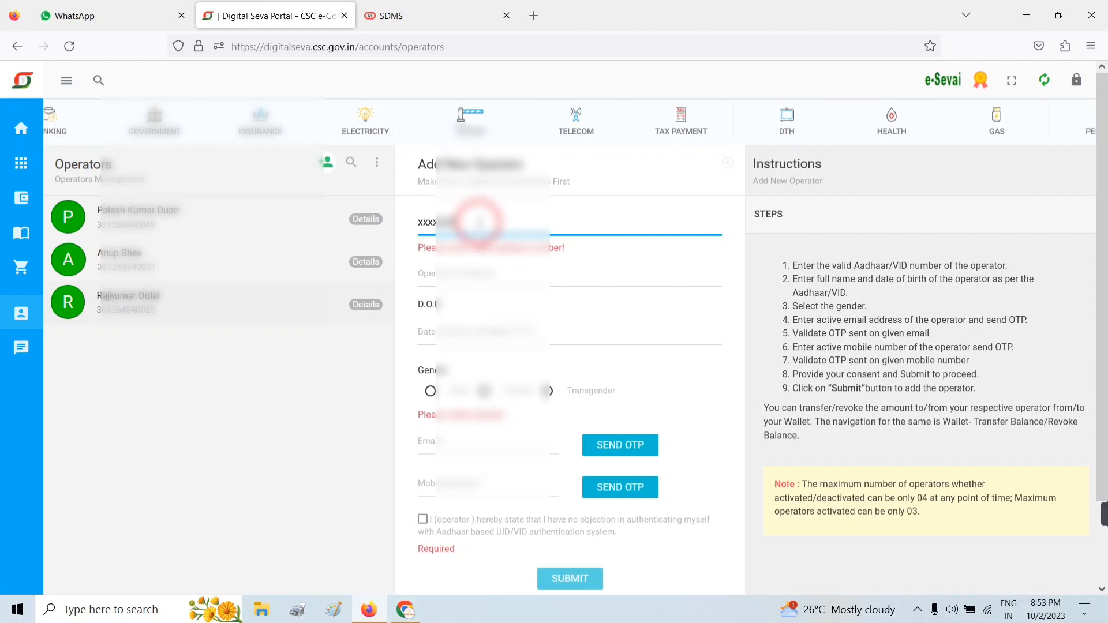
text(55)
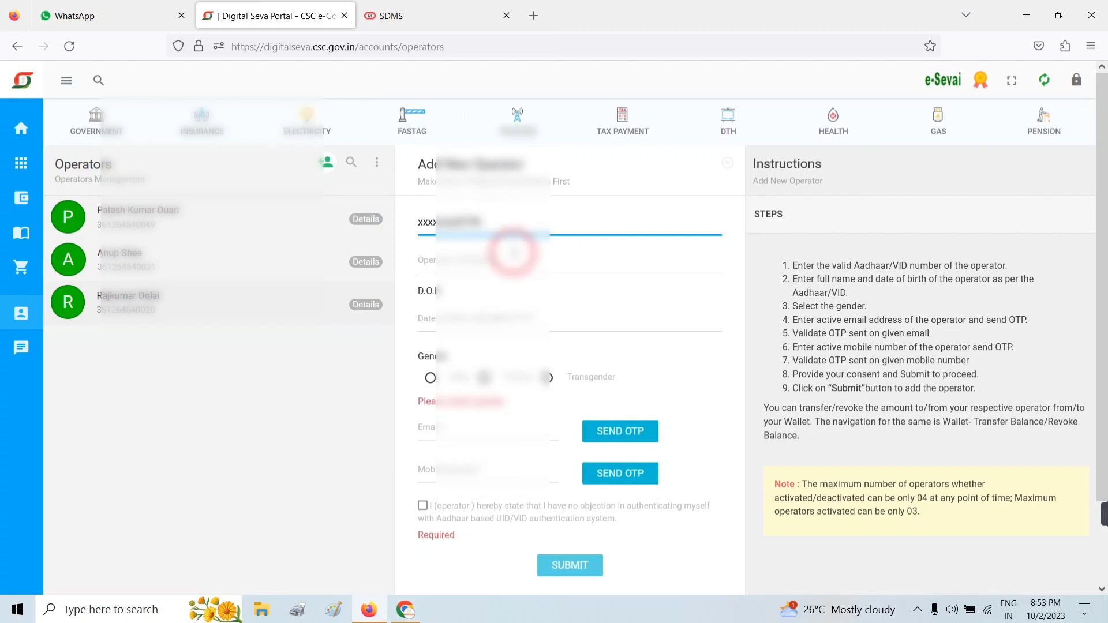
click(513, 258)
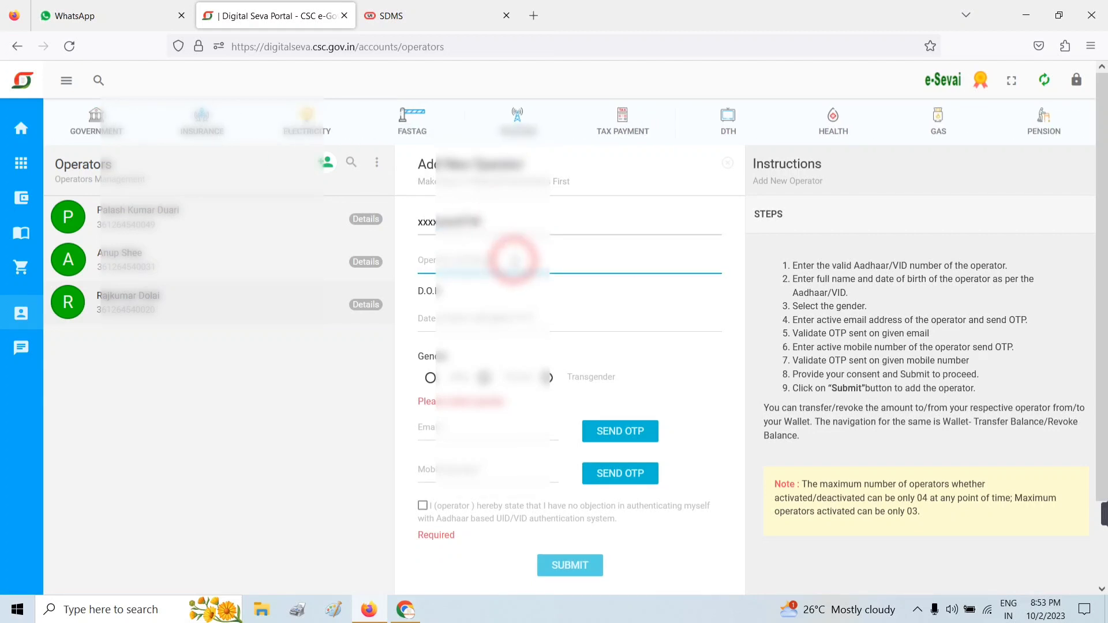
text(Mor)
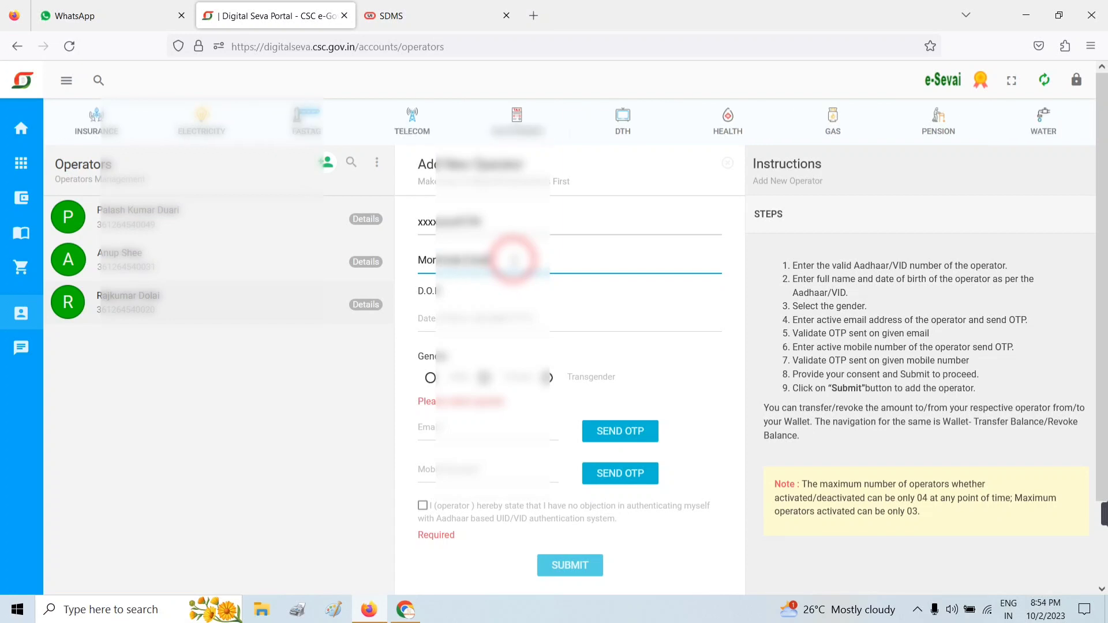
click(444, 319)
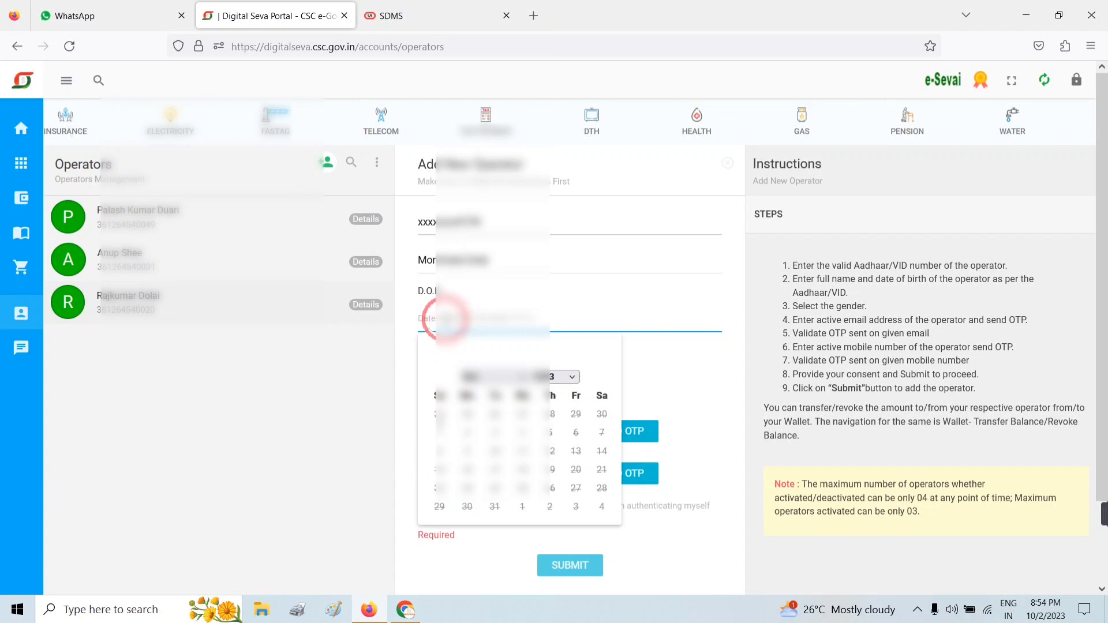
click(557, 376)
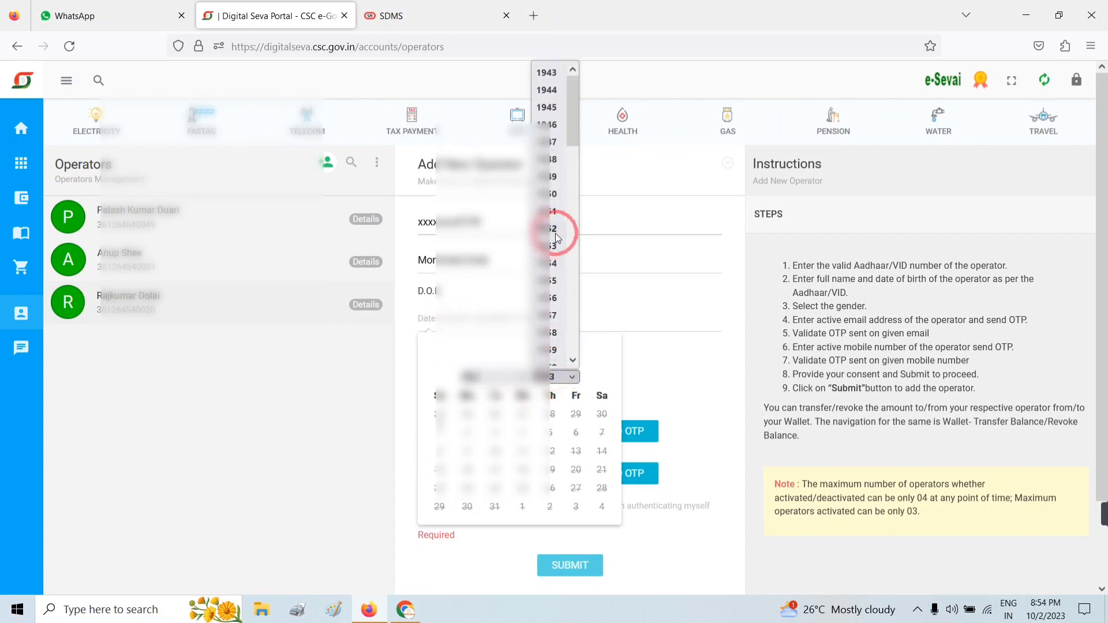
scroll(557, 237, down, 12)
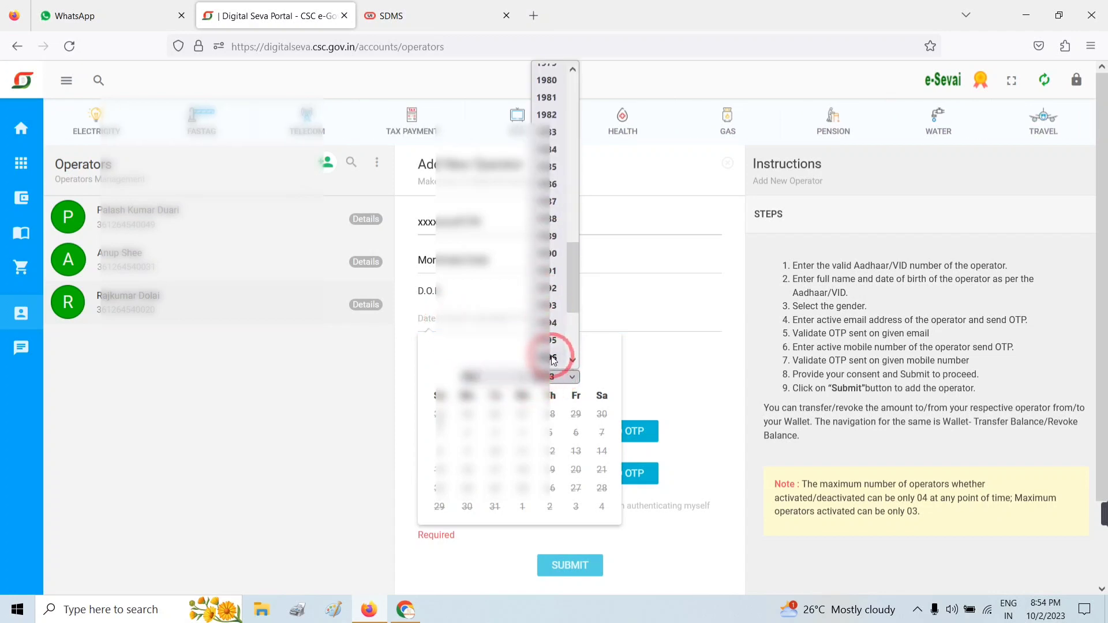
click(553, 359)
click(470, 375)
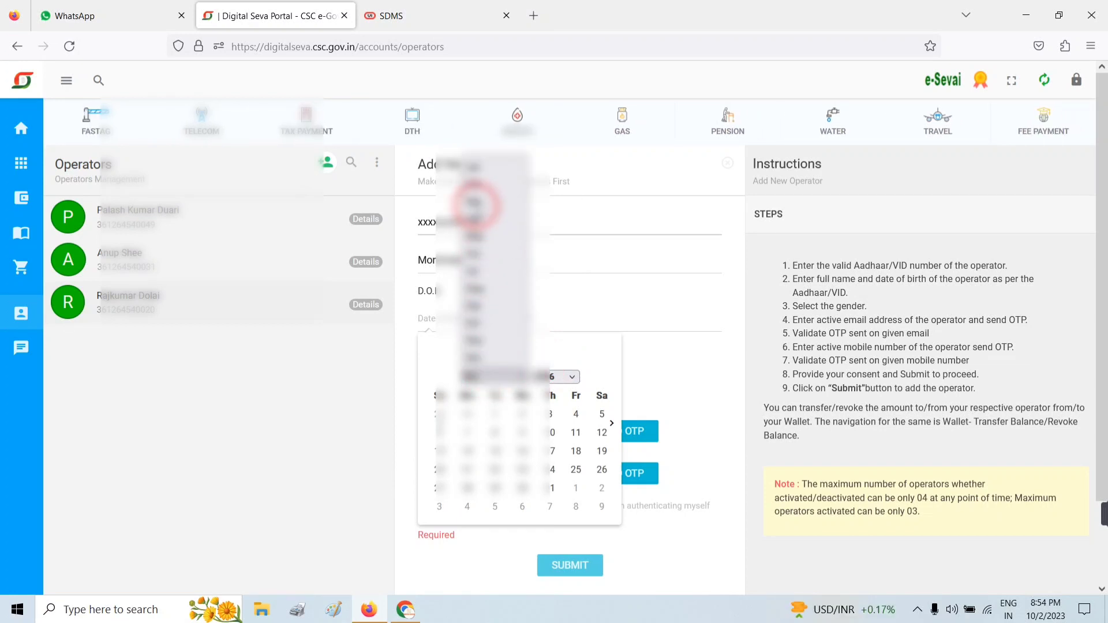
click(476, 204)
click(575, 451)
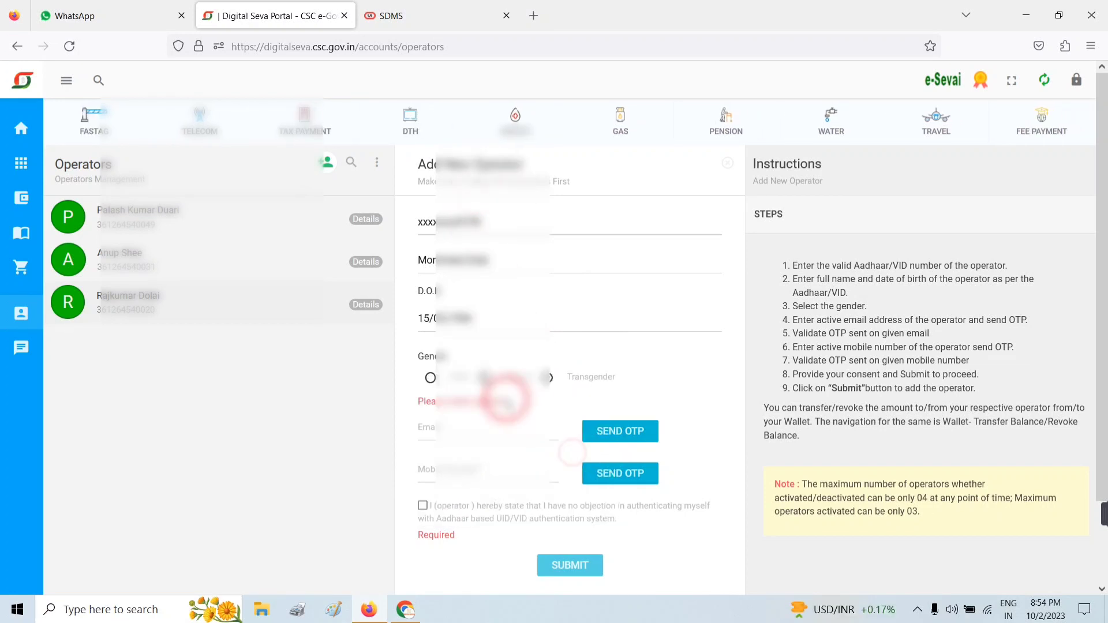
click(485, 378)
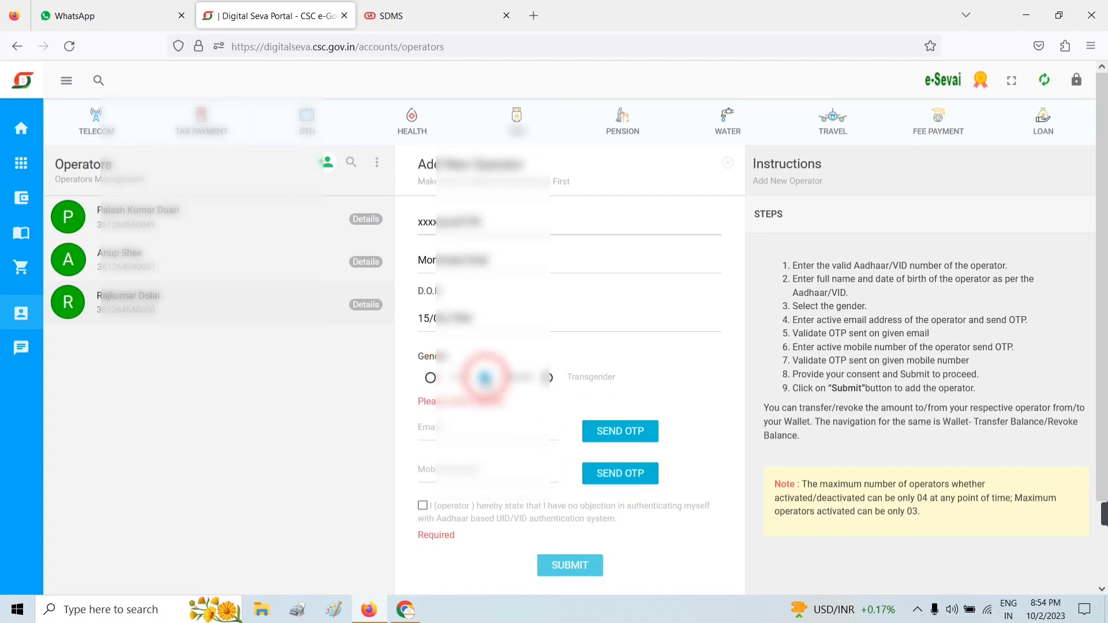
click(453, 427)
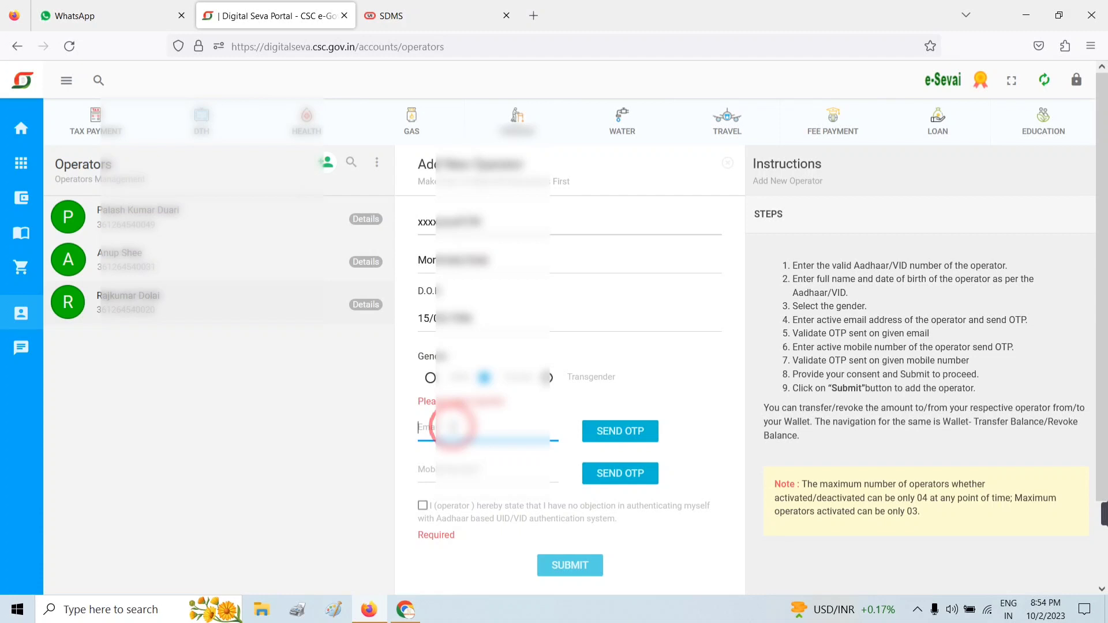
Enter the operator's email address, send an OTP to it, and validate the email OTP
text(kris)
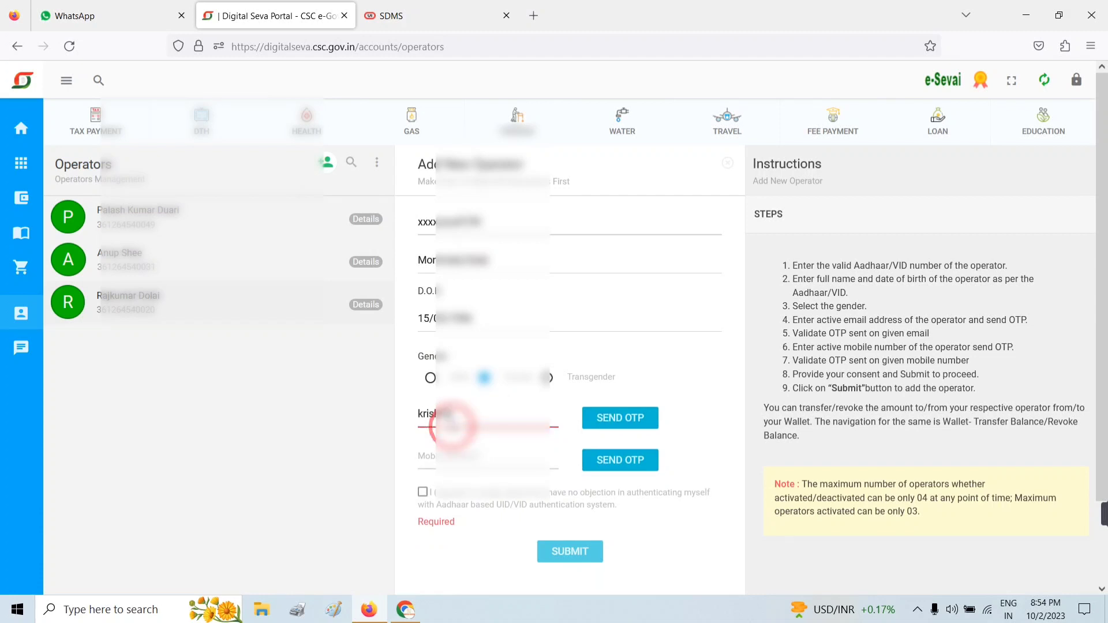
text(h)
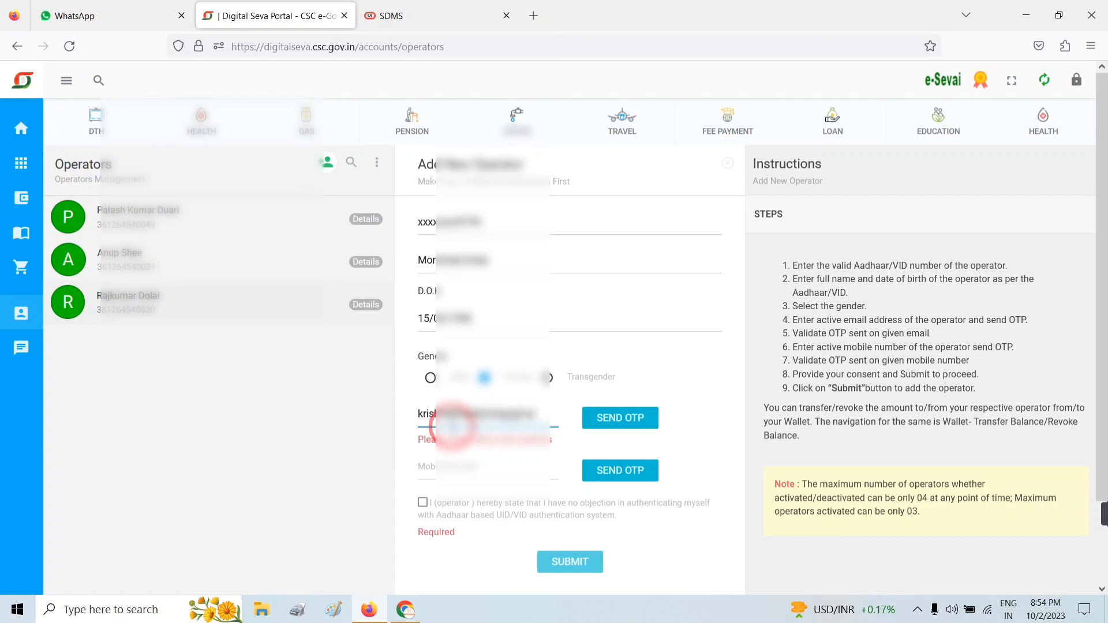
text(.co)
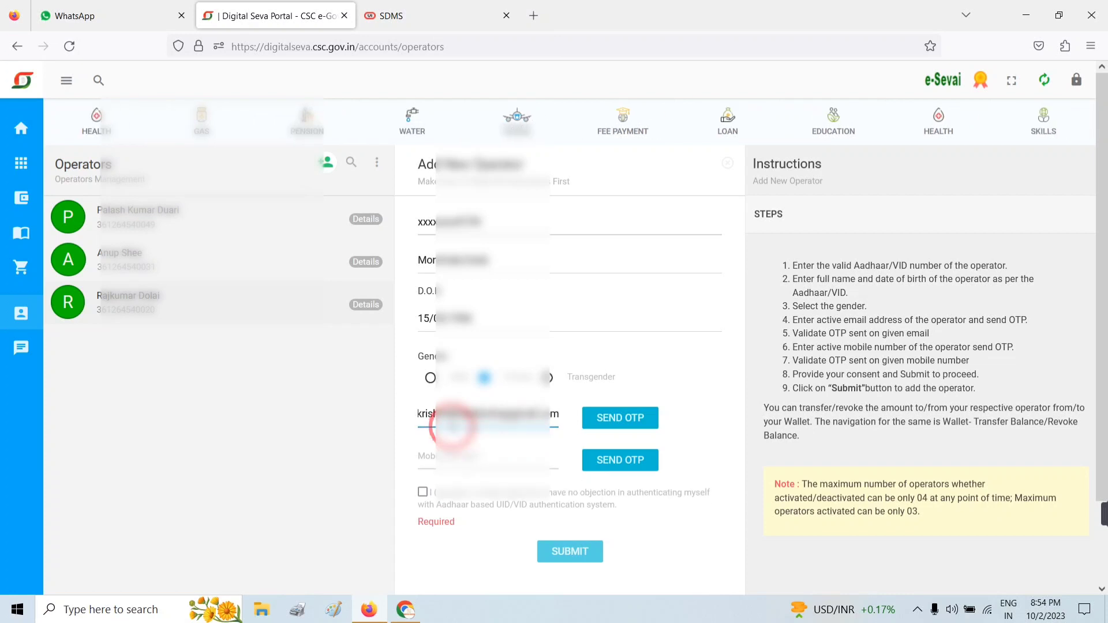
text(m)
click(620, 419)
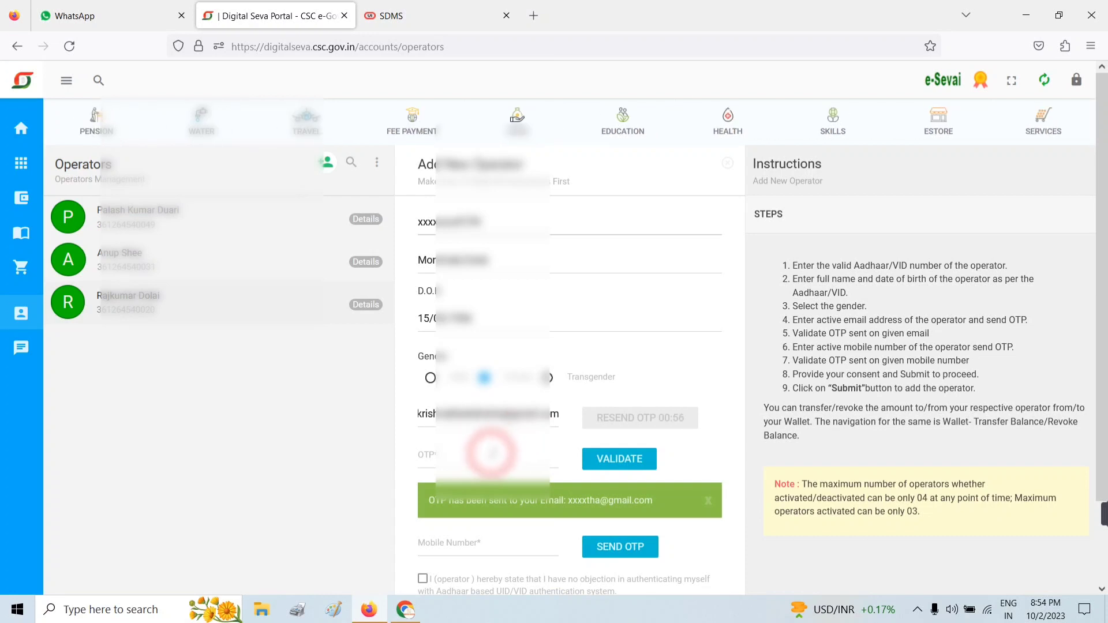
click(487, 459)
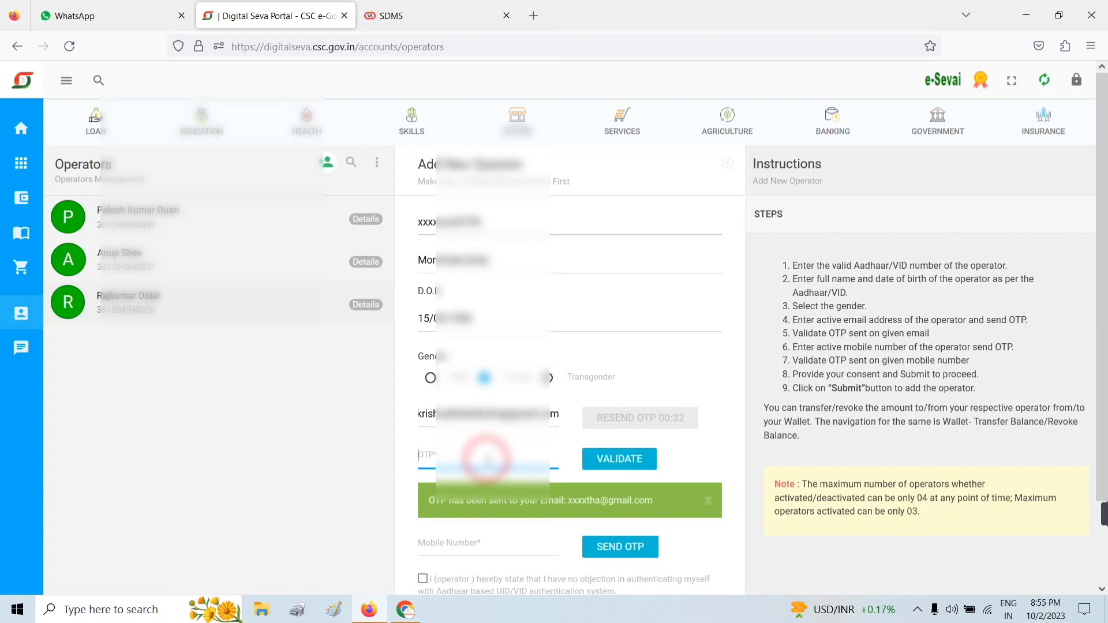
scroll(486, 459, down, 2)
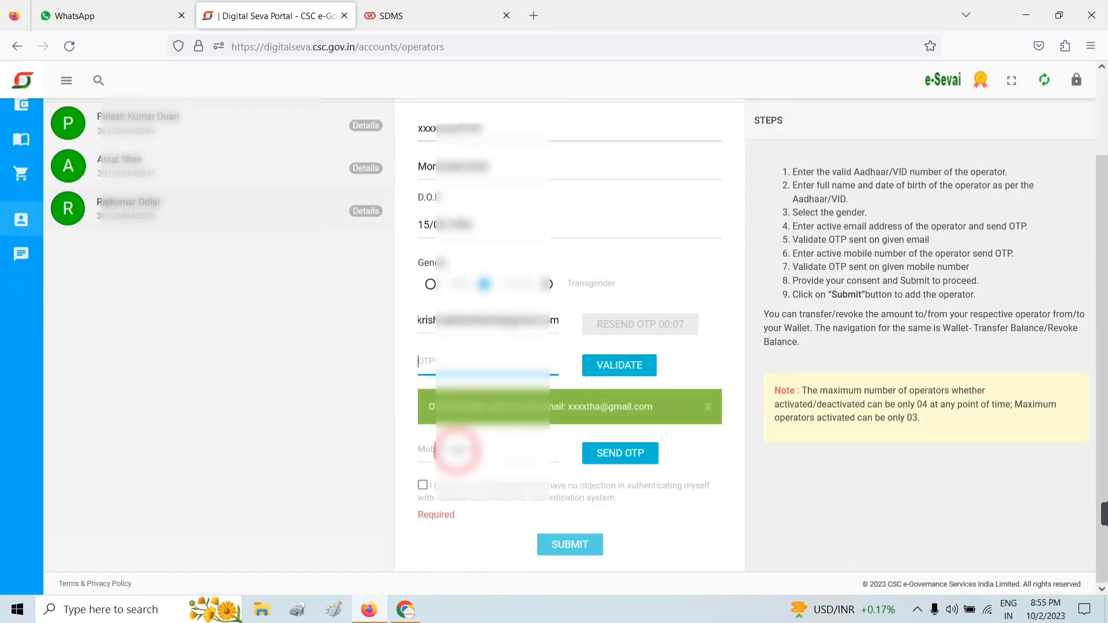
click(456, 449)
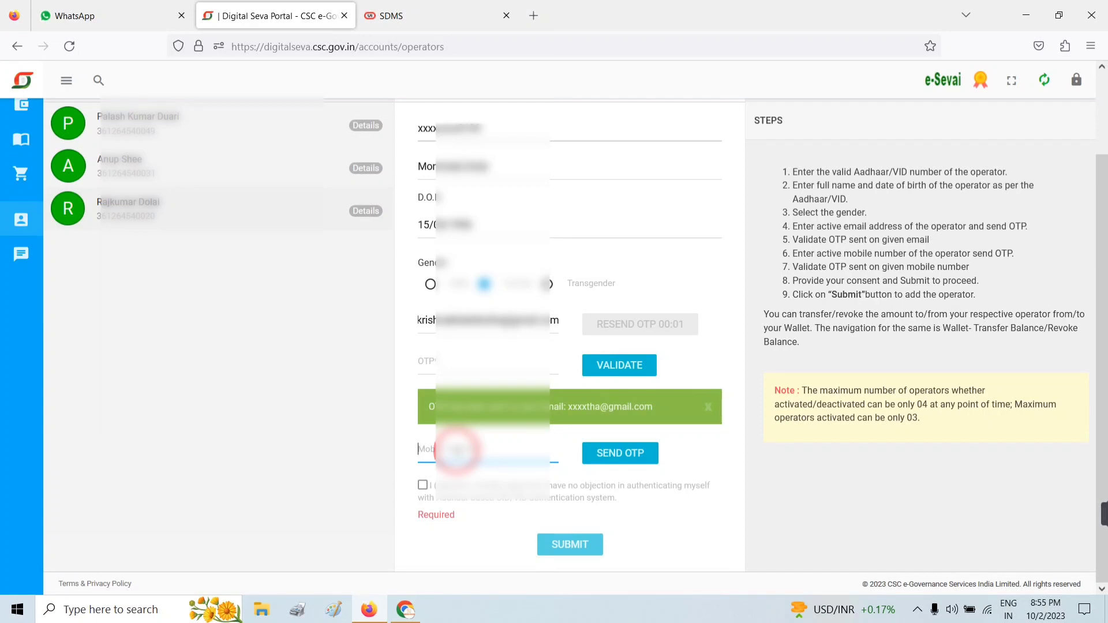
click(508, 360)
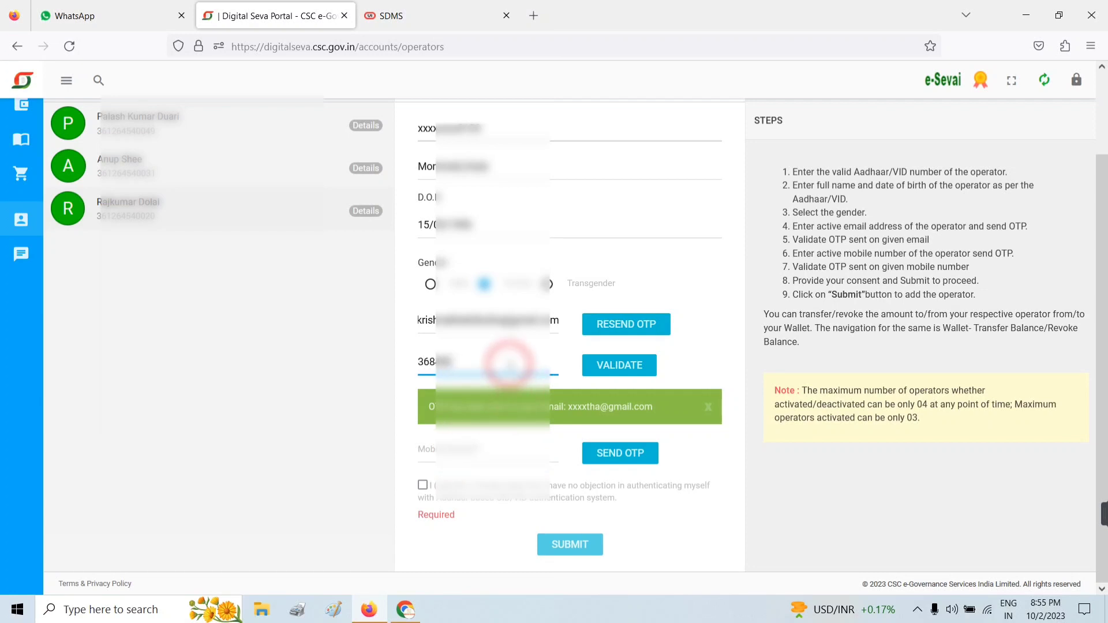
click(620, 366)
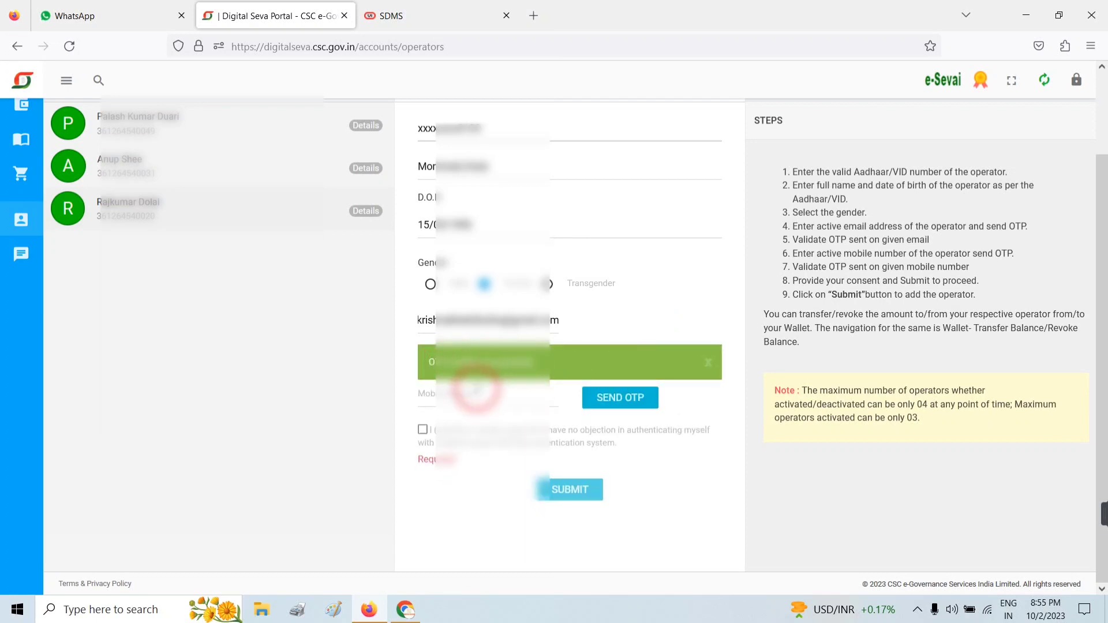
Enter the operator's mobile number, send an OTP and validate it
click(472, 397)
text(767)
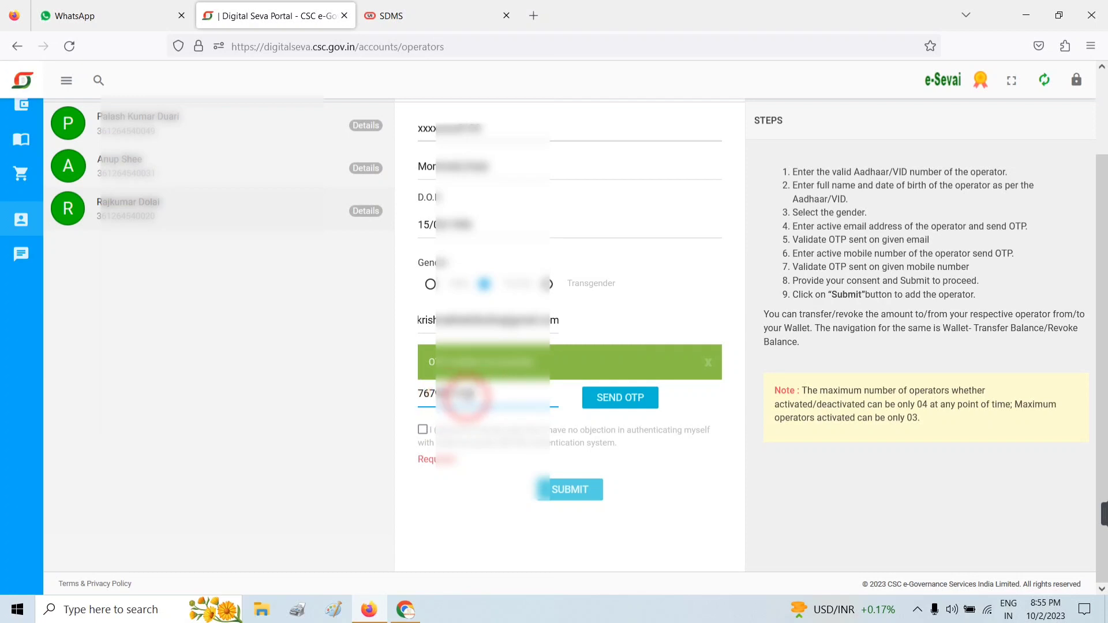
click(615, 400)
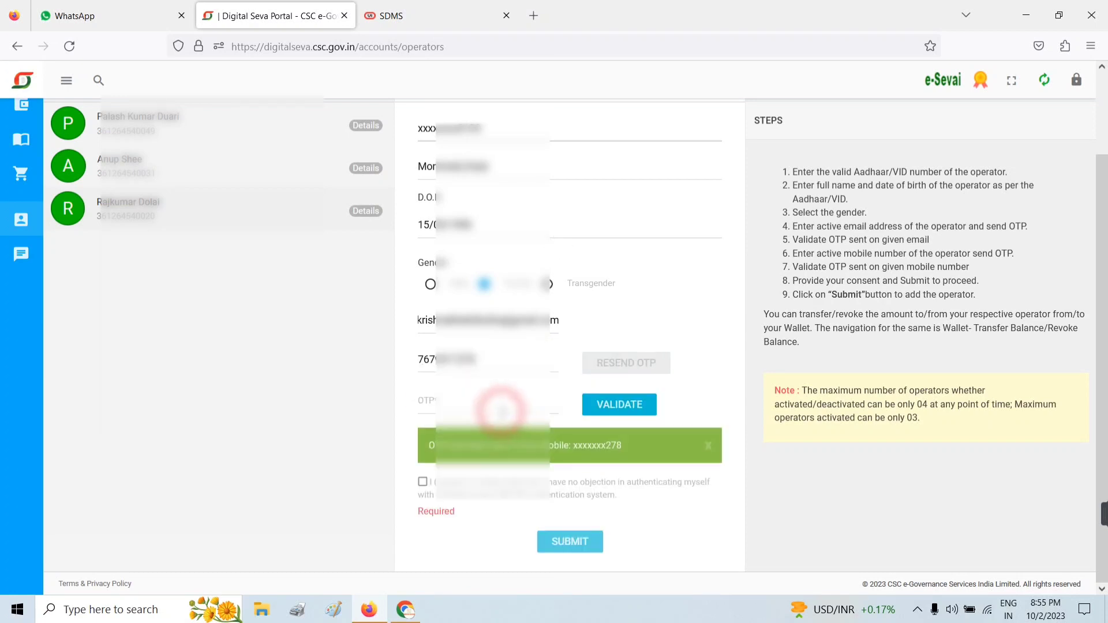
click(477, 408)
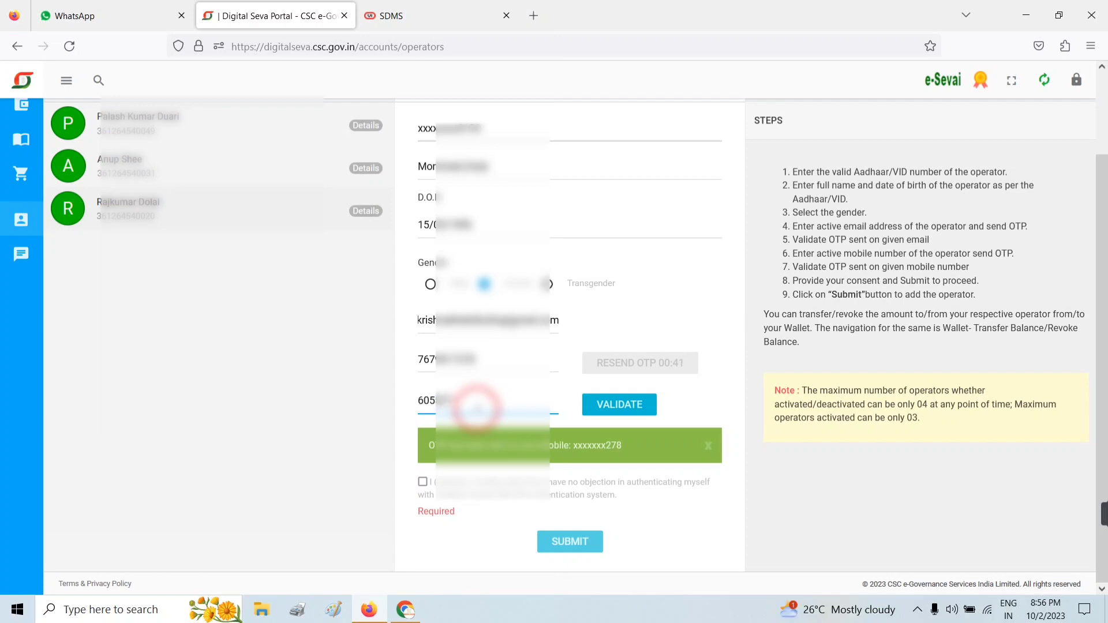
click(615, 410)
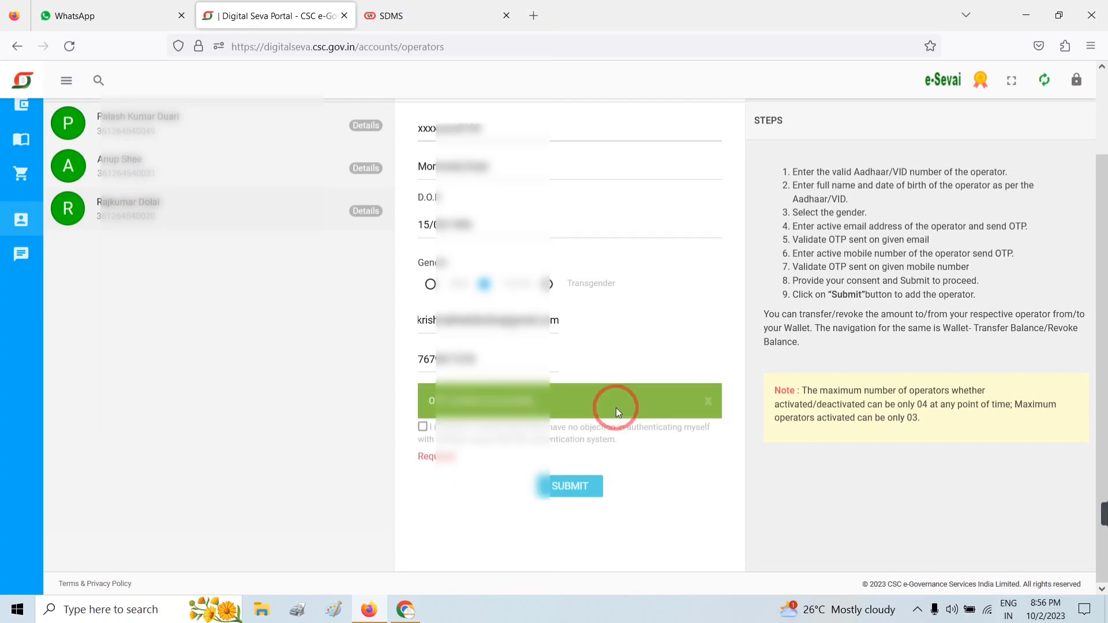
Accept the authentication consent and submit the new operator registration
click(423, 428)
click(572, 476)
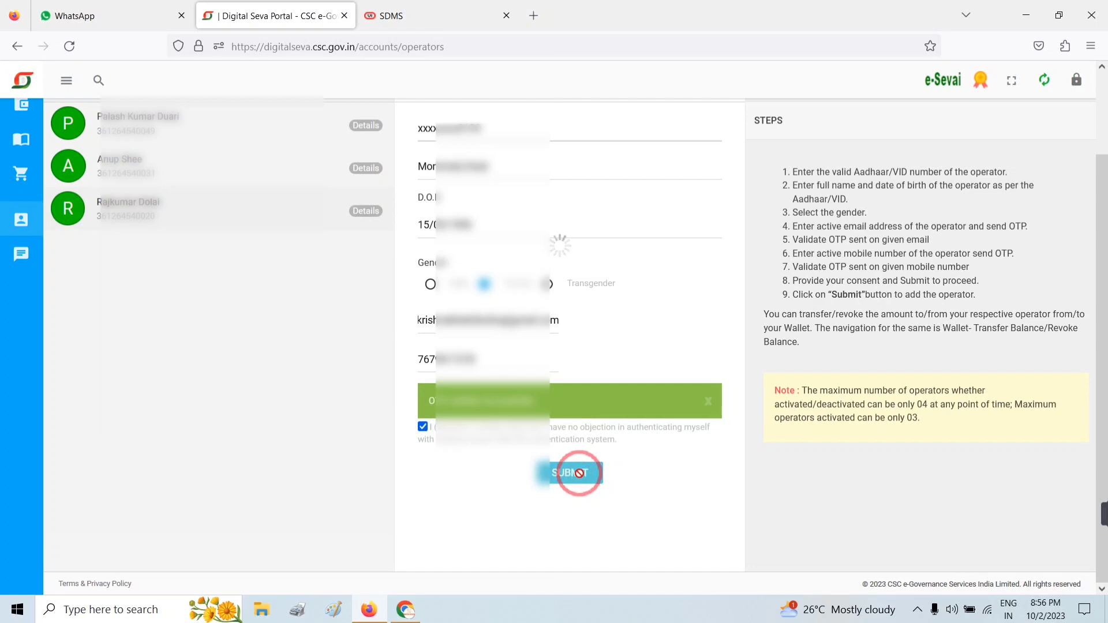
click(565, 508)
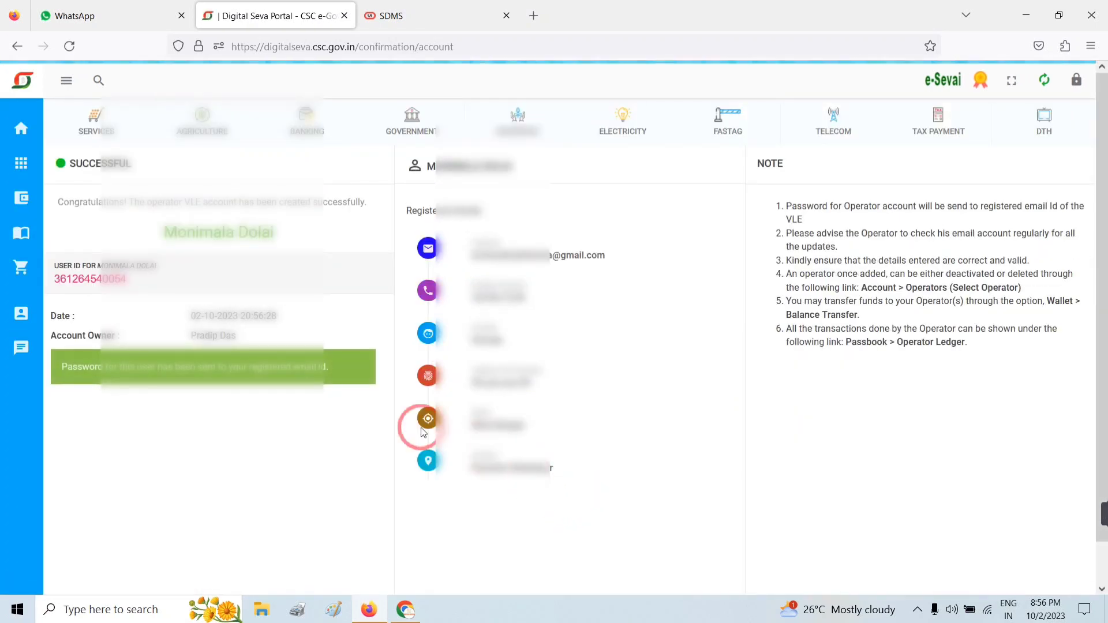
Highlight the account-created message, the new operator's name, registered email and phone number
drag(59, 201, 371, 202)
click(181, 232)
double_click(180, 232)
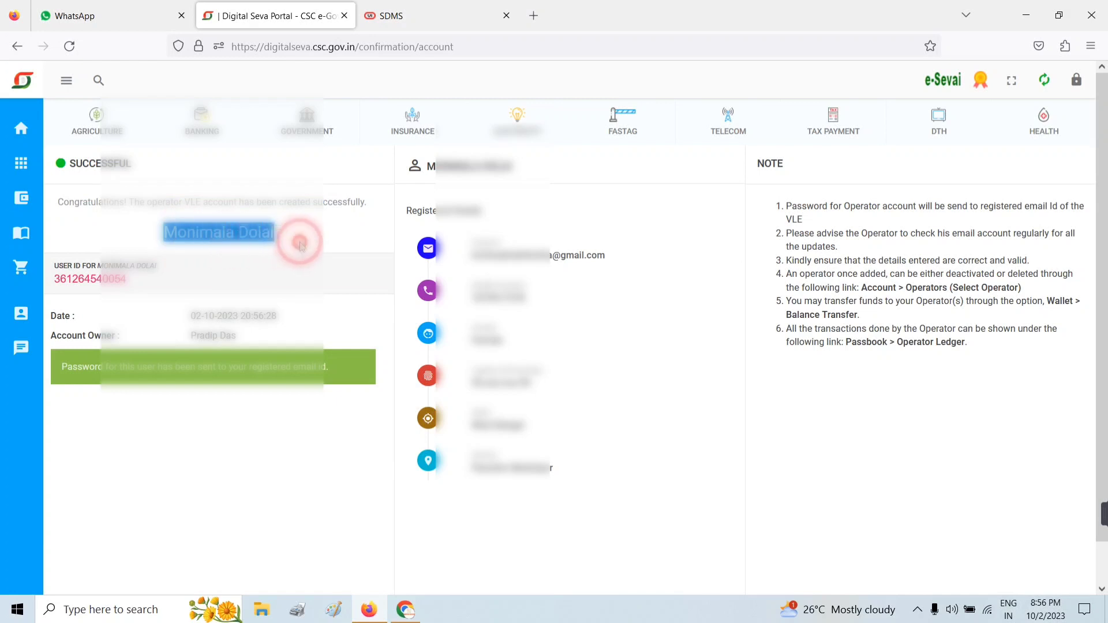
click(302, 239)
drag(481, 258, 564, 258)
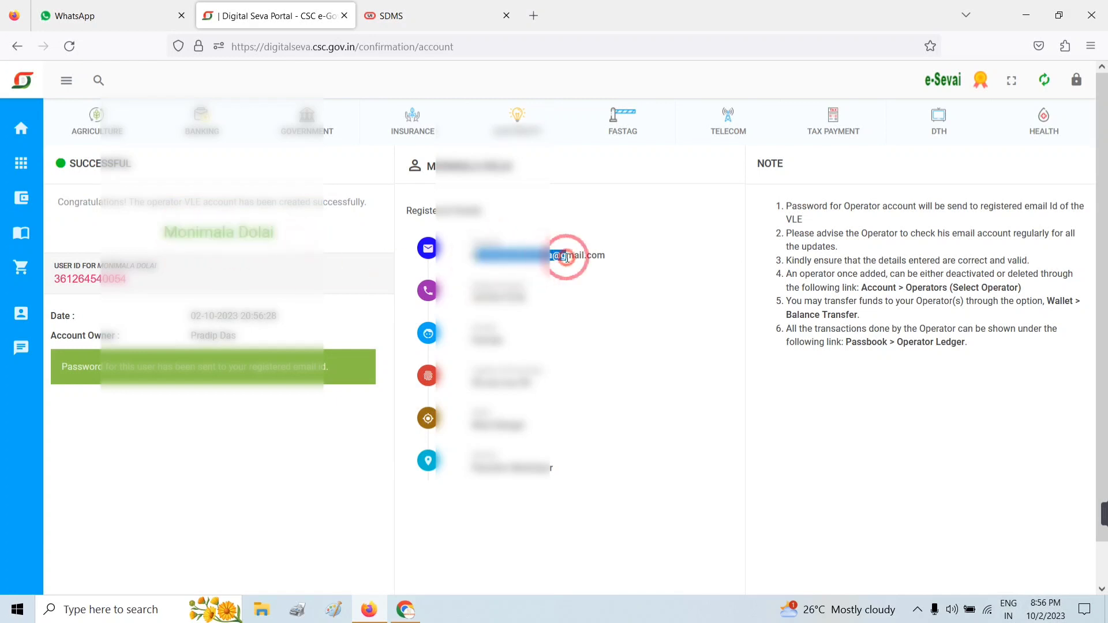
double_click(508, 293)
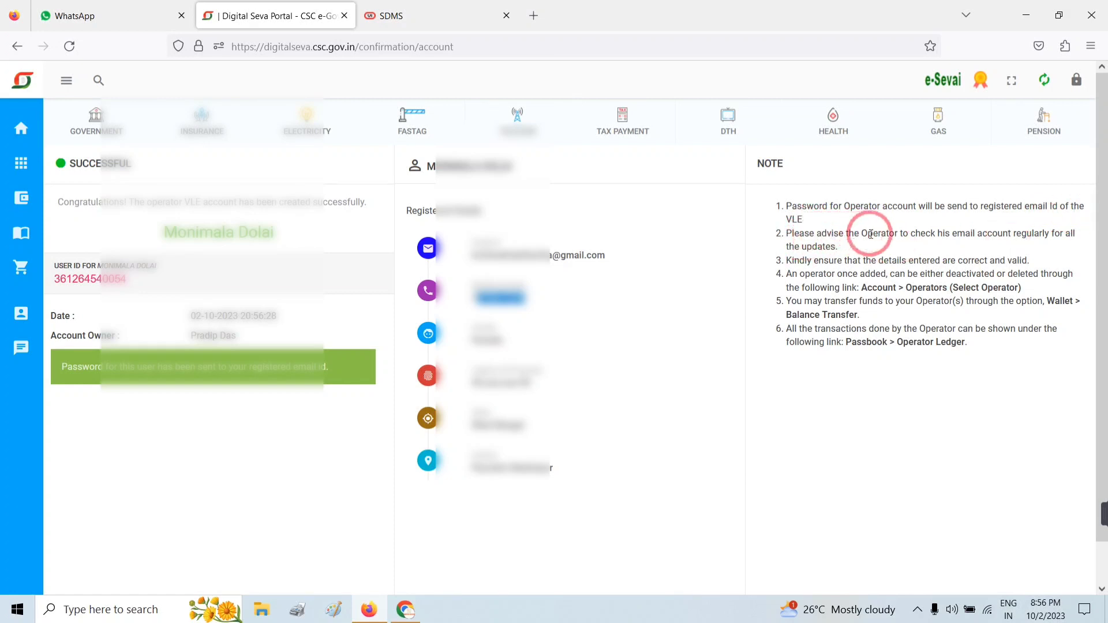
click(23, 199)
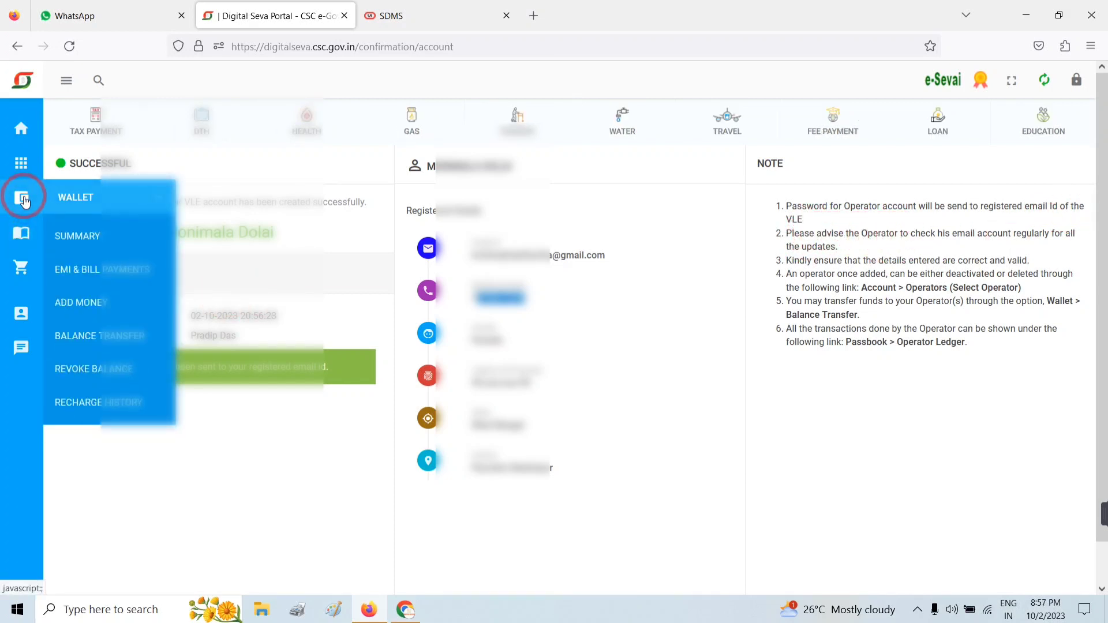
In the wallet summary, note the 4 operators and reveal each operator's balance
click(103, 236)
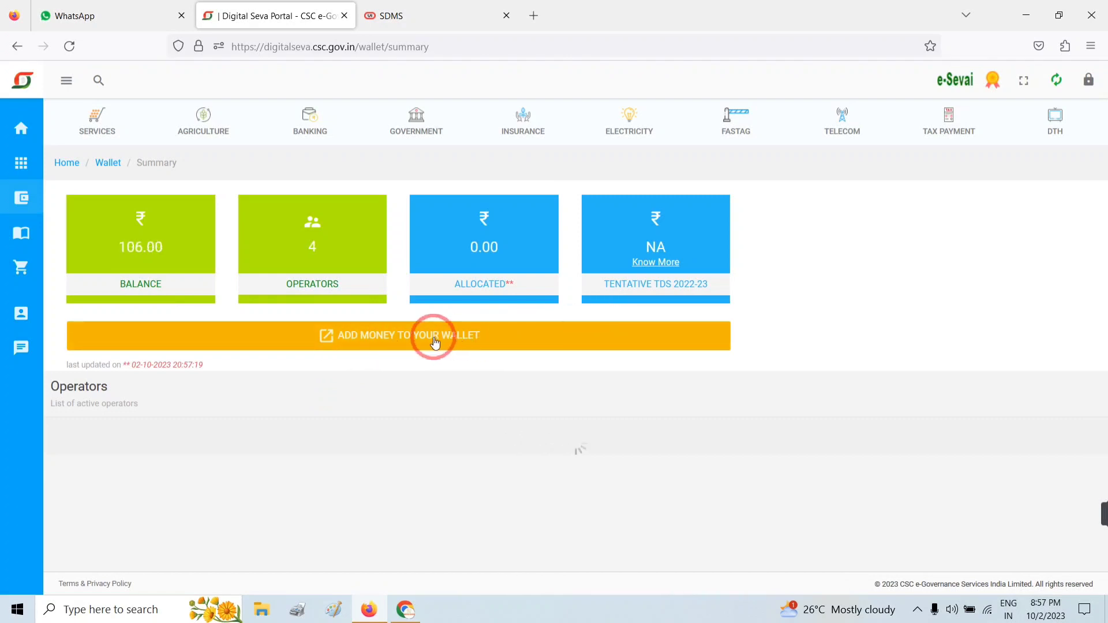
drag(294, 284, 314, 248)
scroll(664, 323, down, 1)
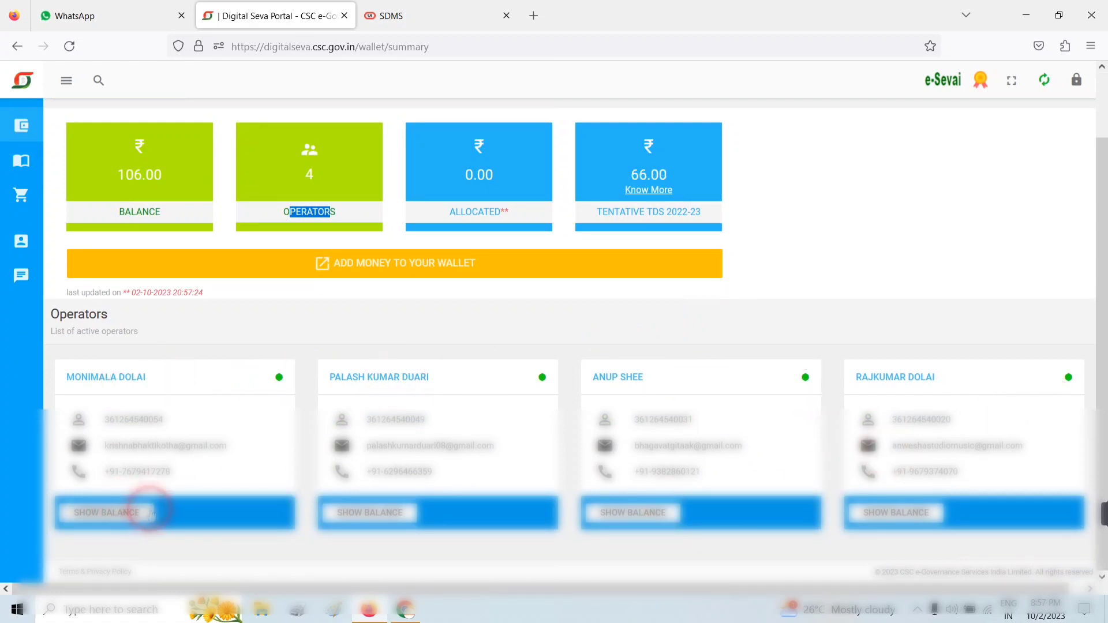
click(139, 514)
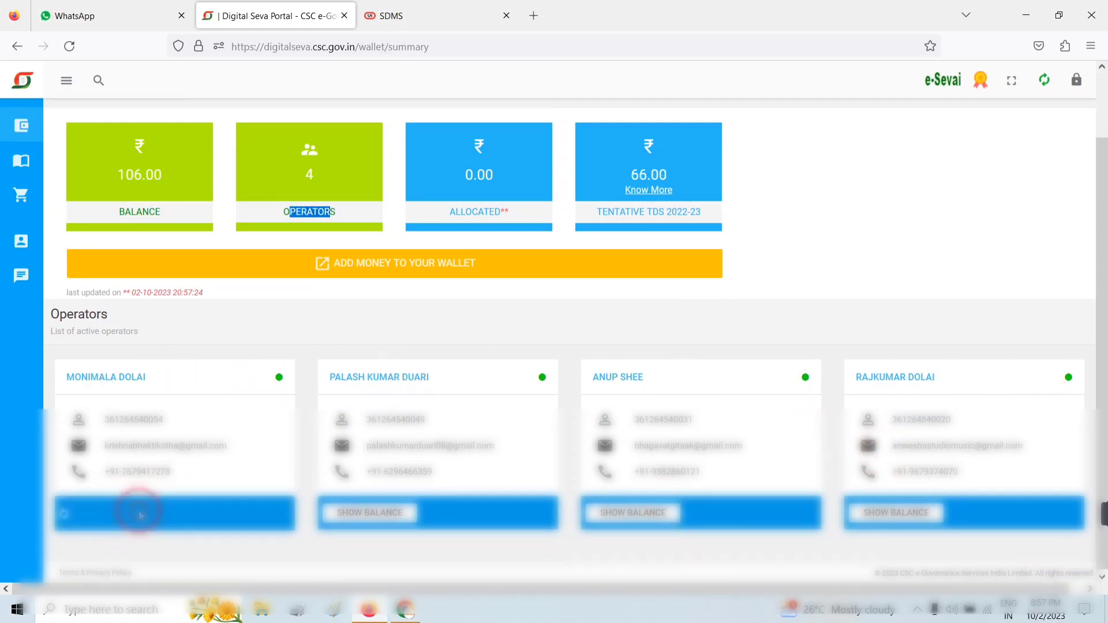
click(354, 513)
click(634, 517)
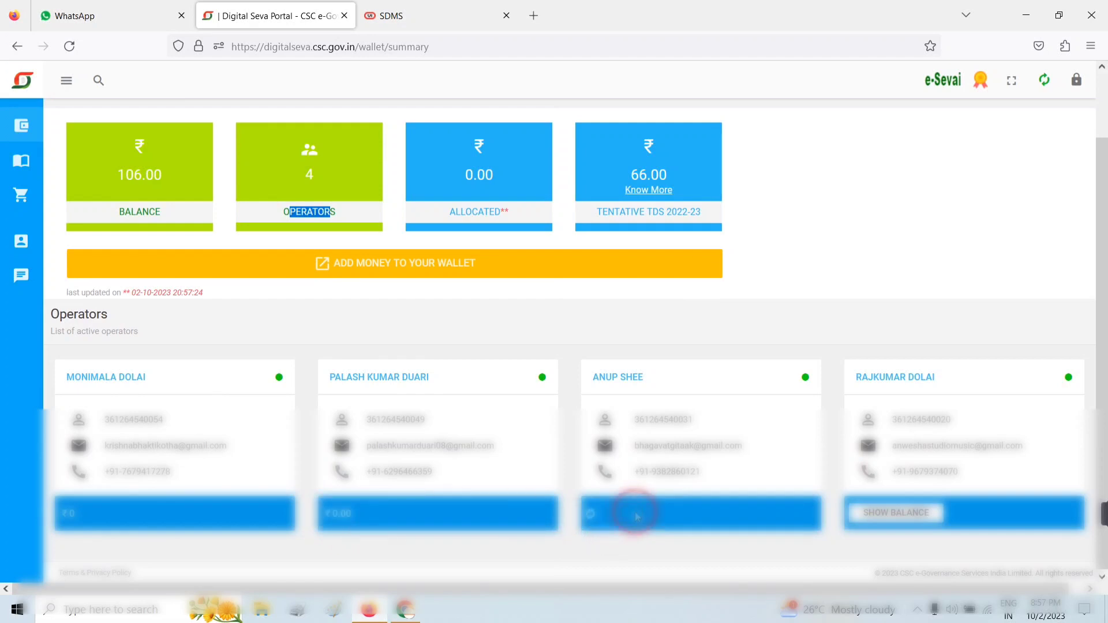
click(912, 516)
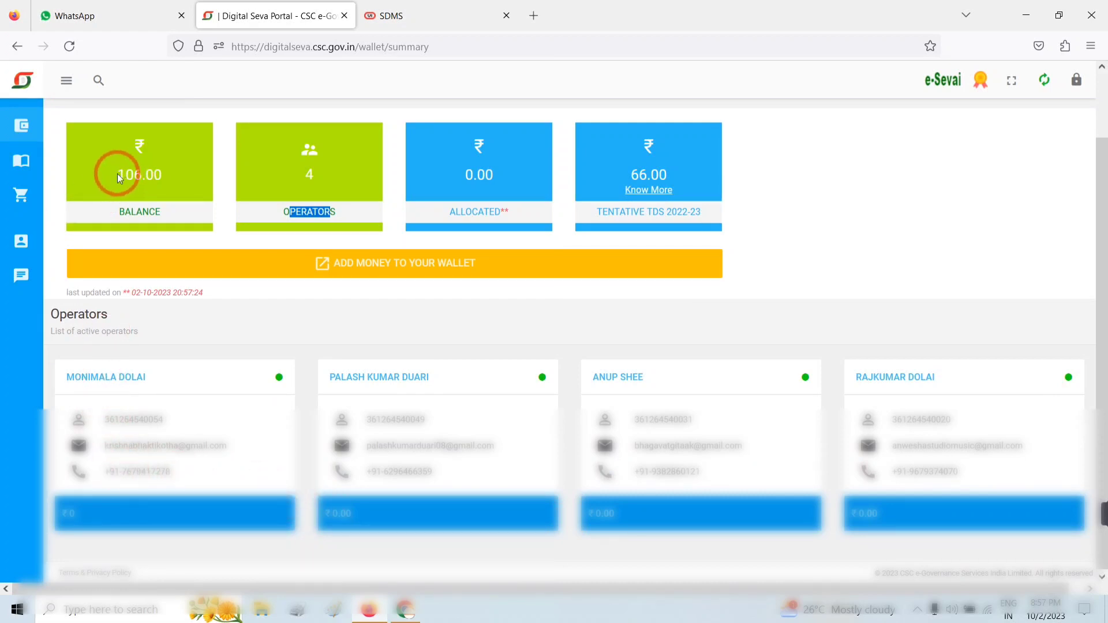
Point out the ₹106.00 wallet balance on the summary
drag(119, 178, 169, 176)
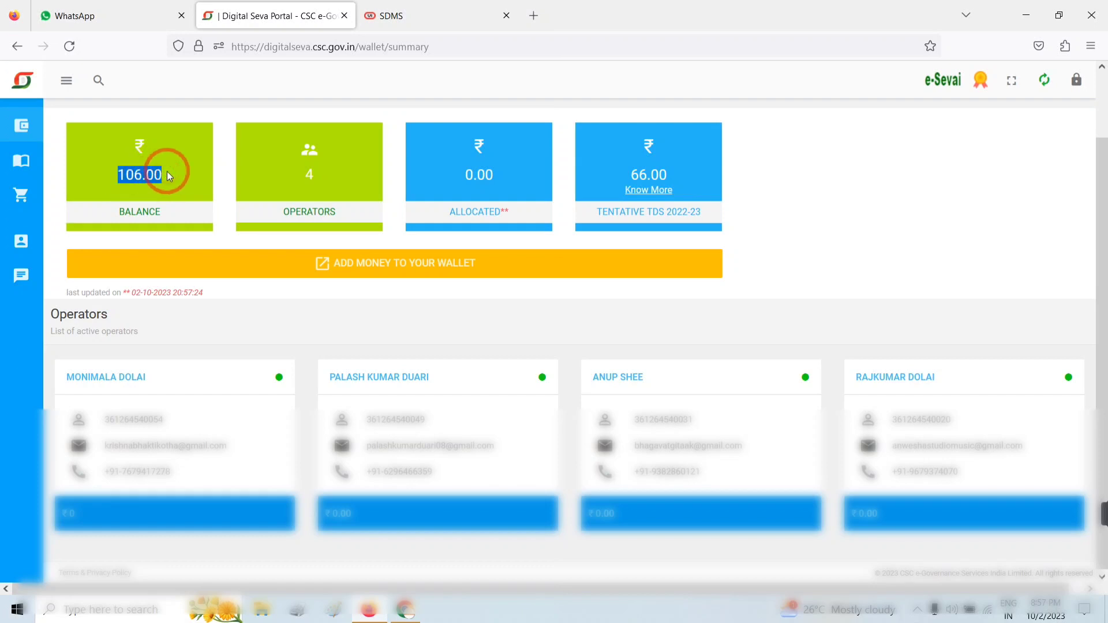
click(140, 176)
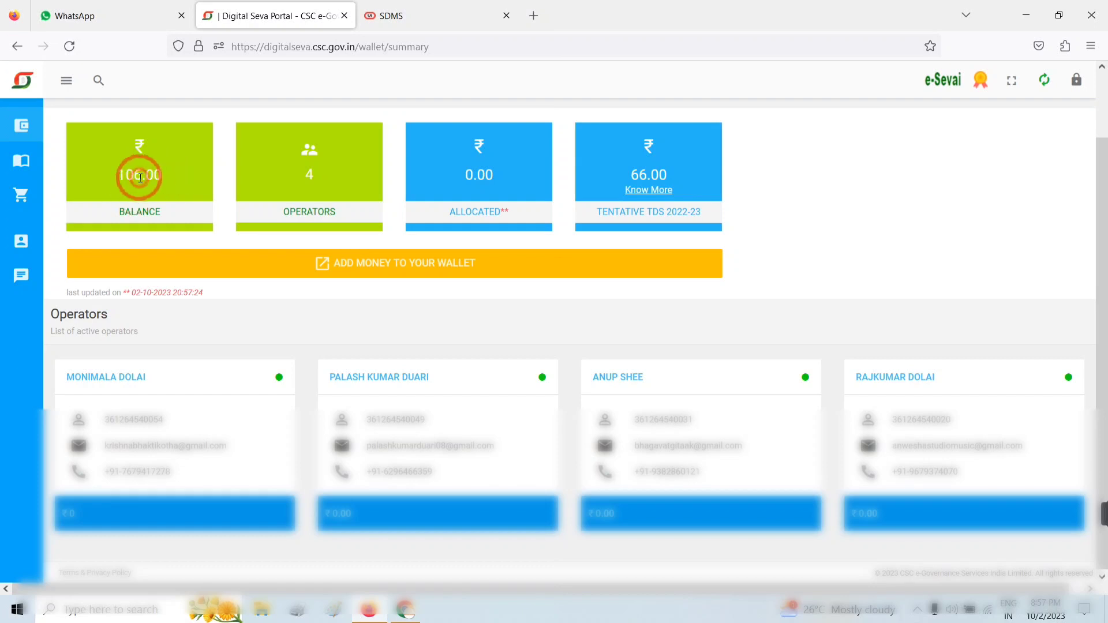
click(125, 174)
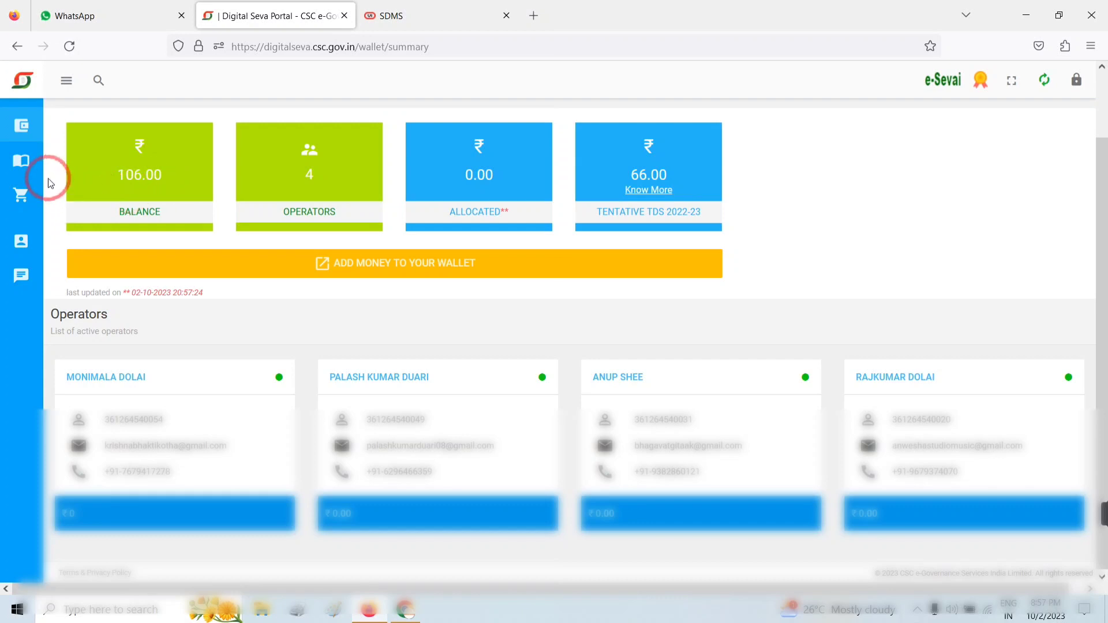
click(24, 126)
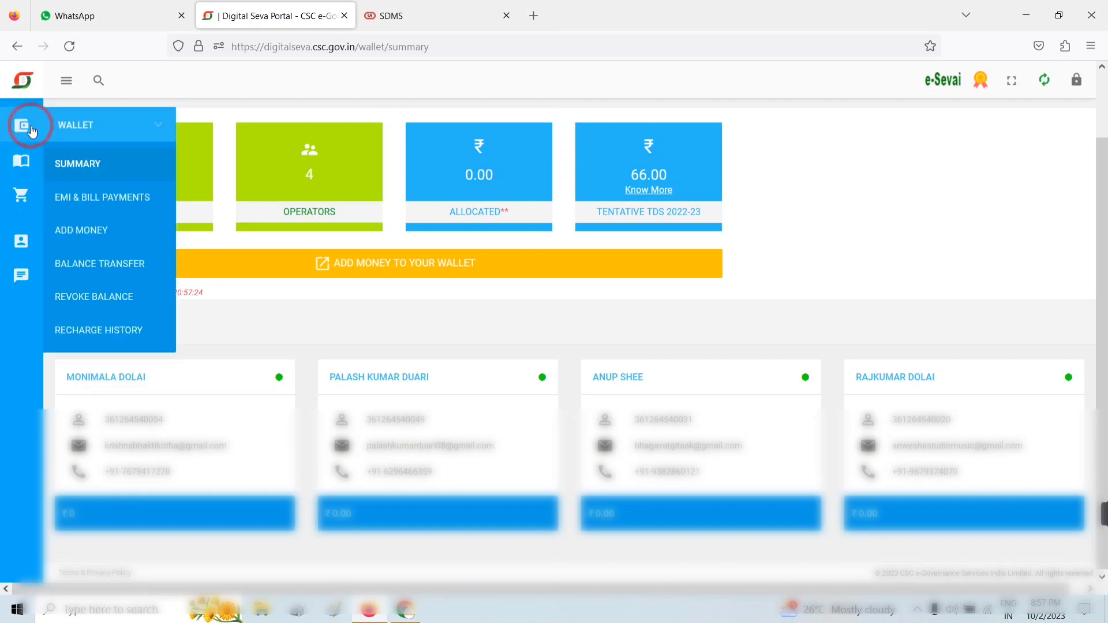
In Balance Transfer, choose the fourth operator and enter an amount of 106
click(99, 264)
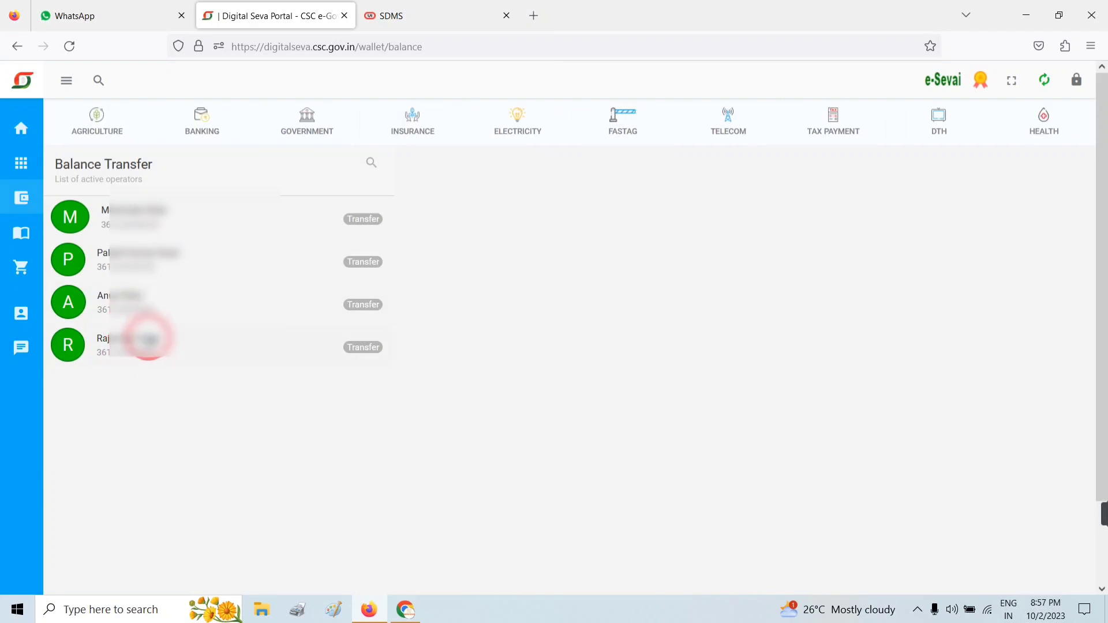
click(132, 355)
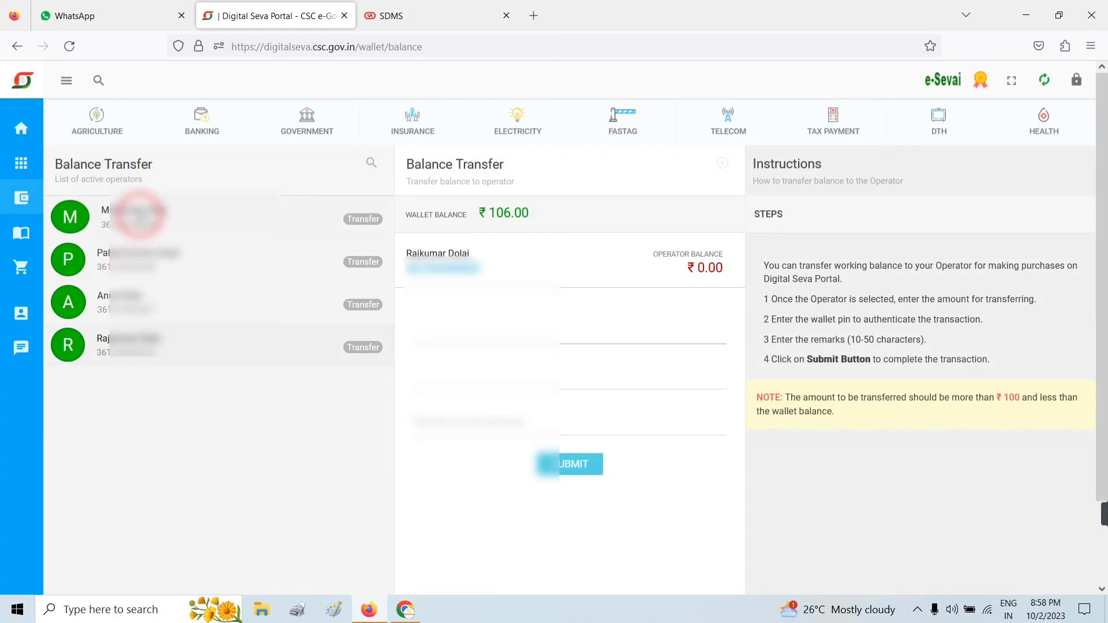
click(435, 324)
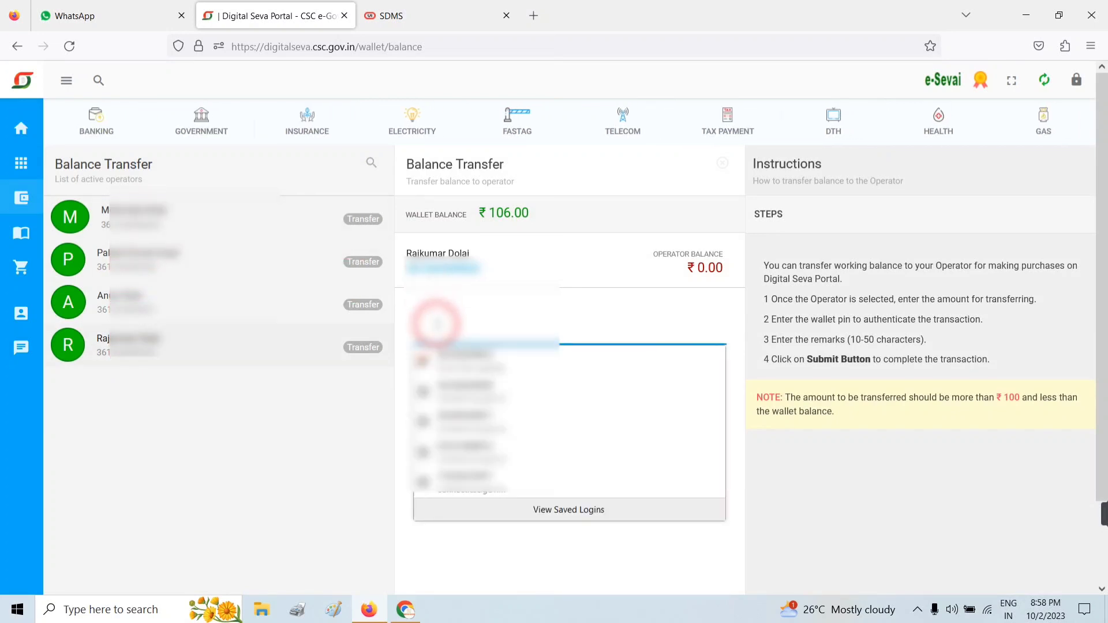
text(101)
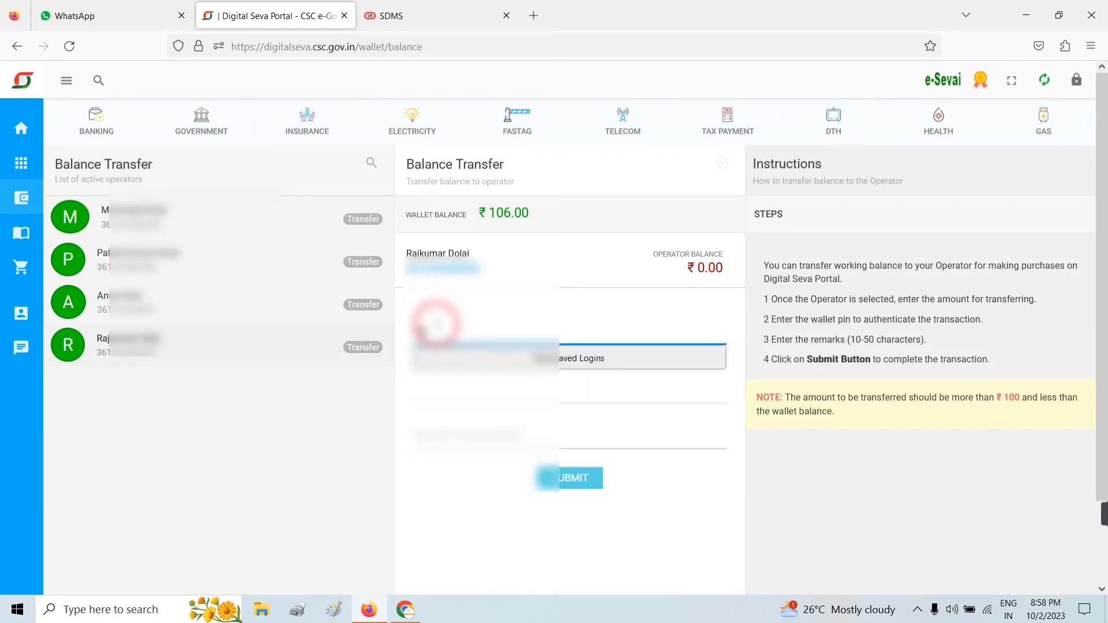
text(10)
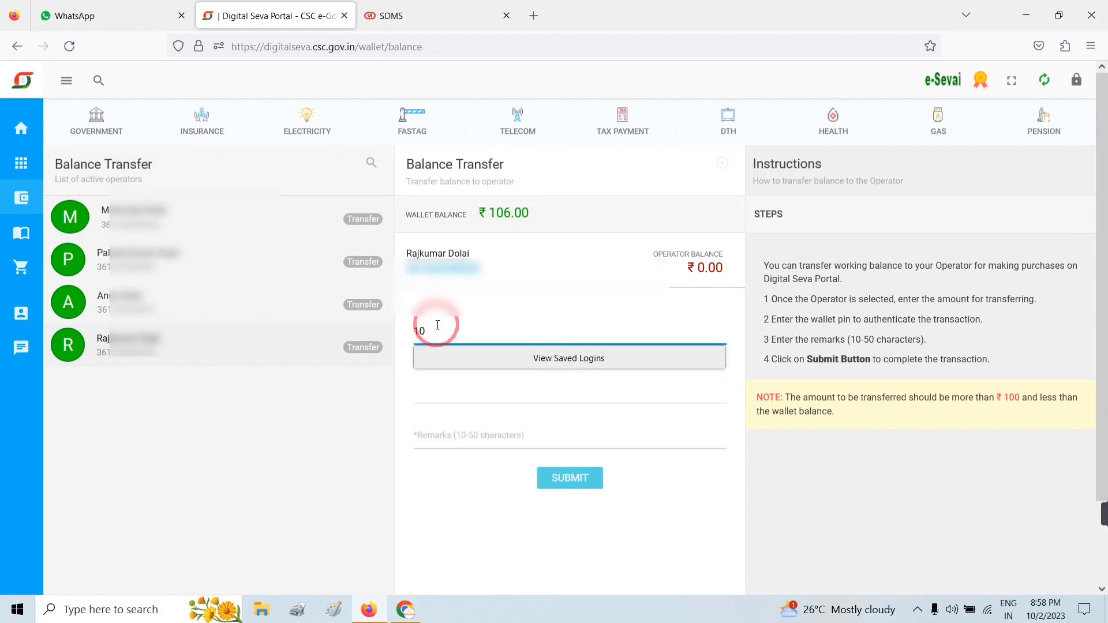
click(423, 375)
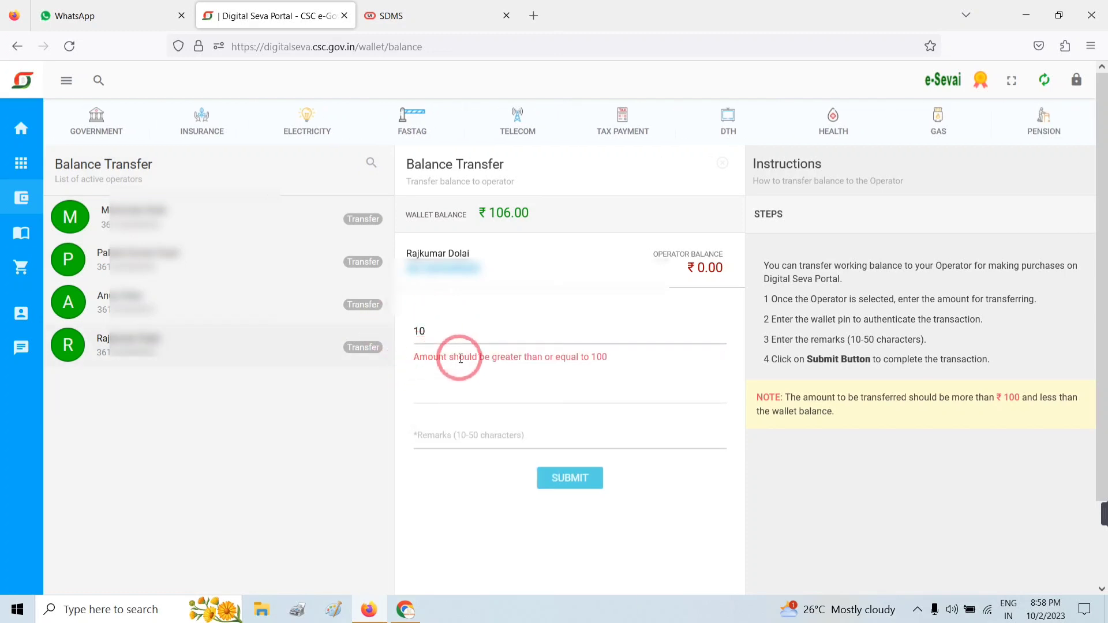
click(426, 330)
text(6)
click(462, 395)
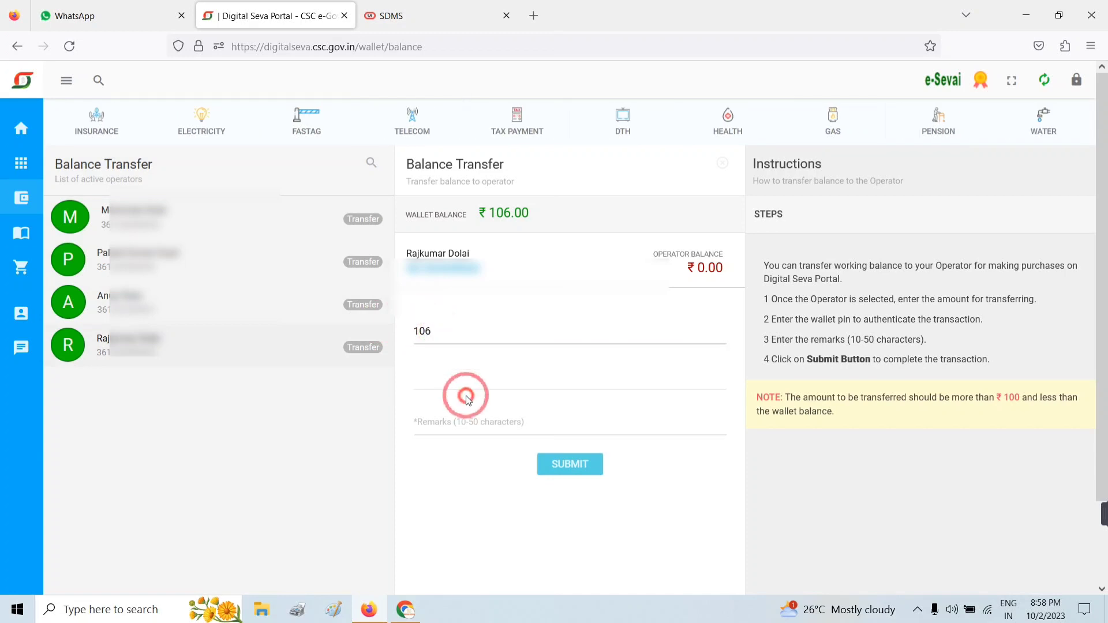
click(450, 425)
Enter the wallet PIN and remark 'transfer', submit, and decline saving the login
click(434, 383)
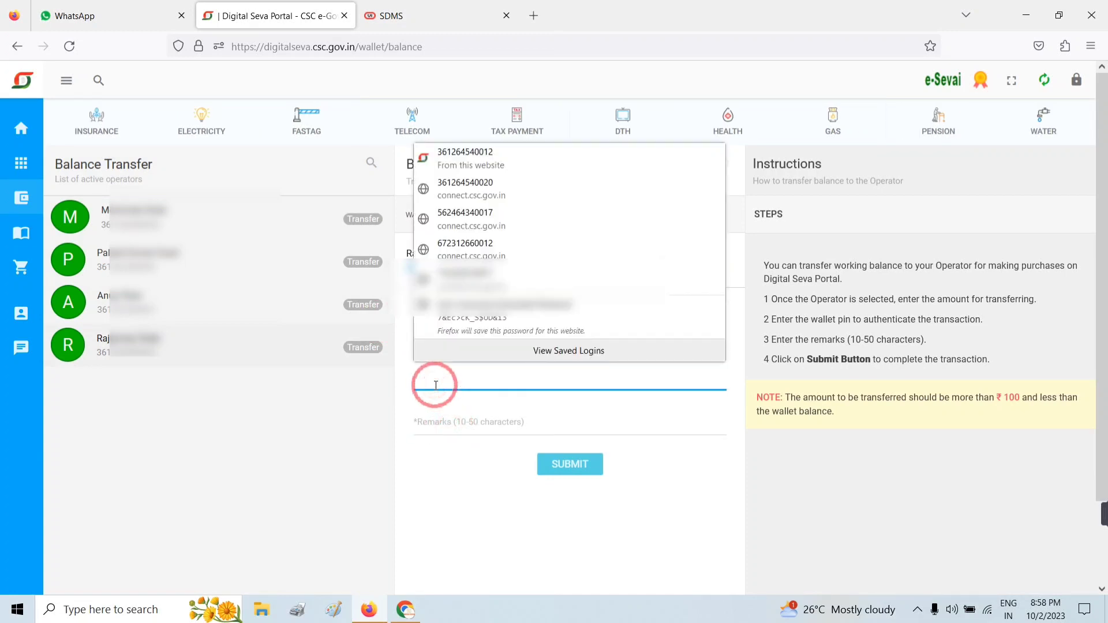
click(435, 385)
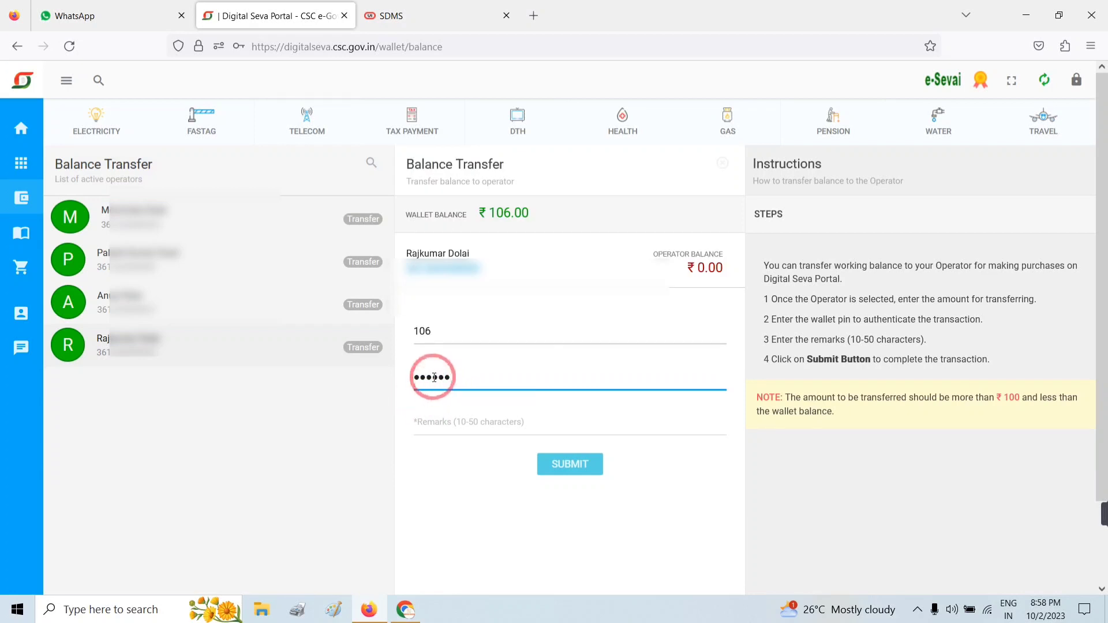
click(433, 423)
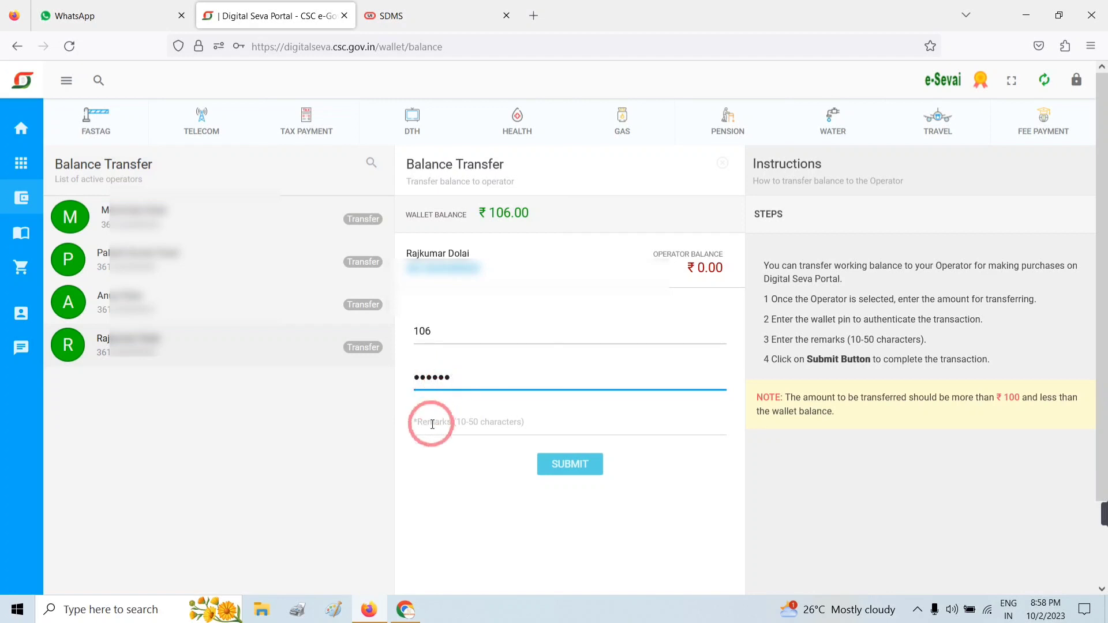
text(tra)
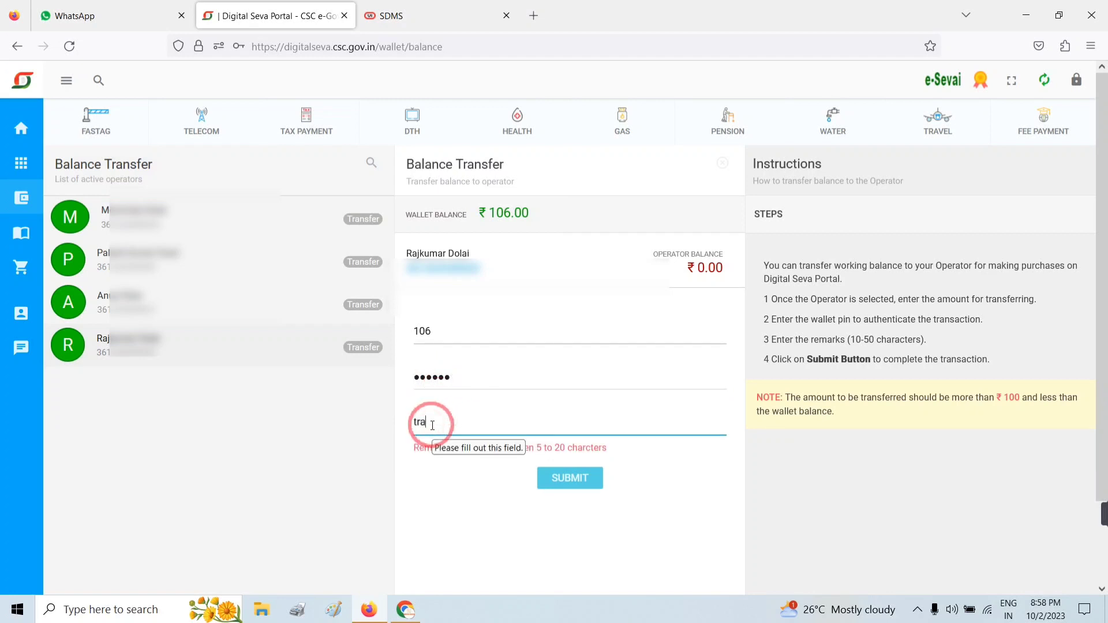
text(nsfer)
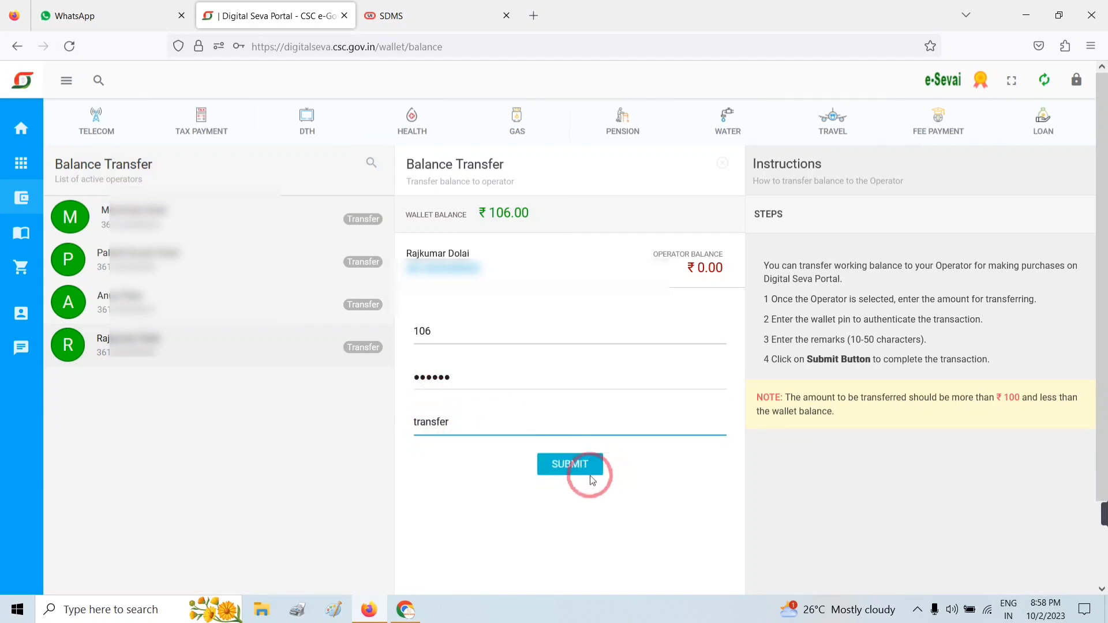
click(578, 469)
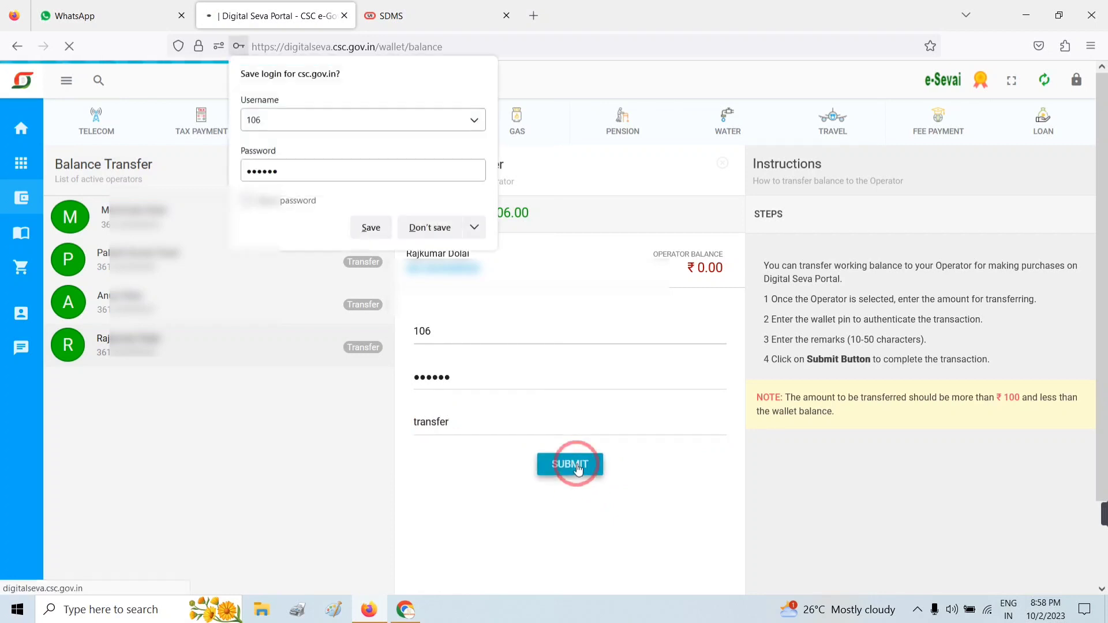
click(437, 229)
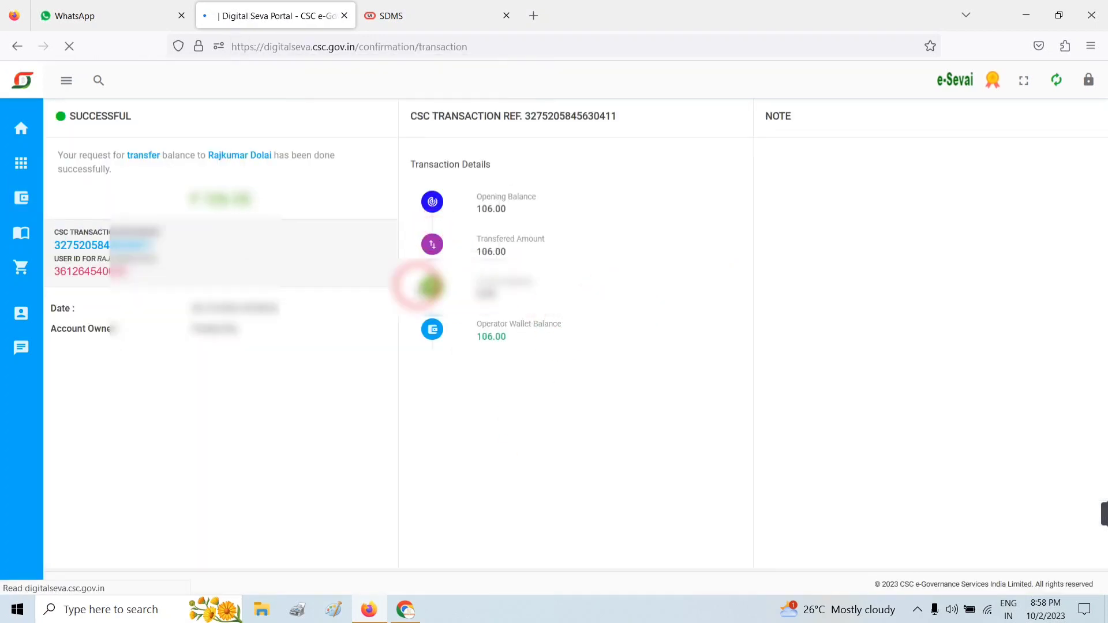
Open the wallet summary and highlight the ₹0.00 balance and ₹106.00 allocated amount
mouse_move(87, 198)
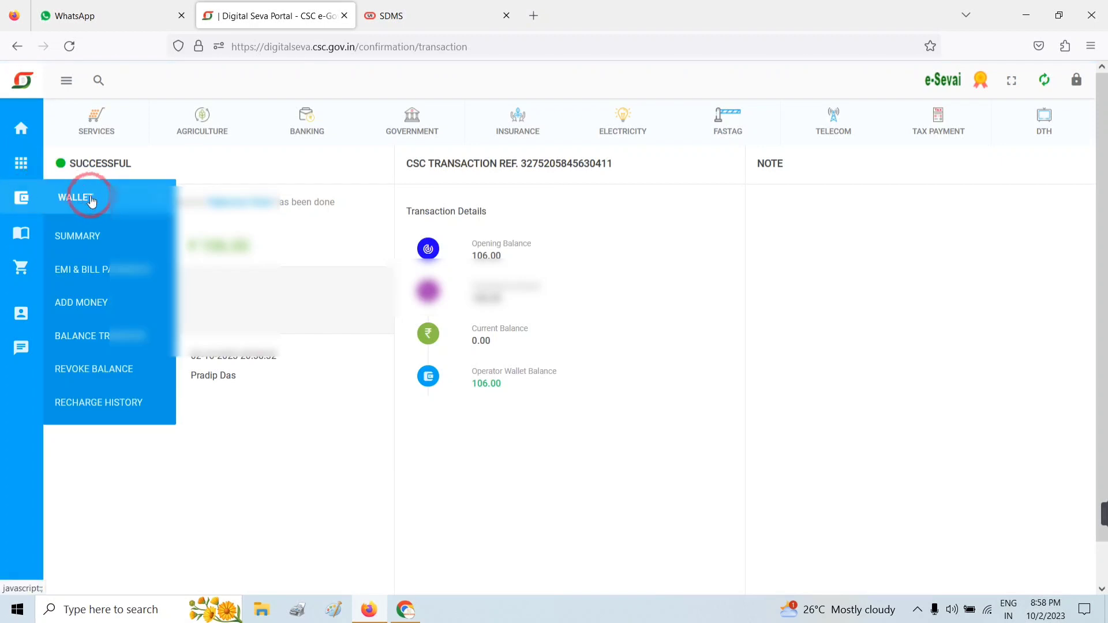
click(97, 236)
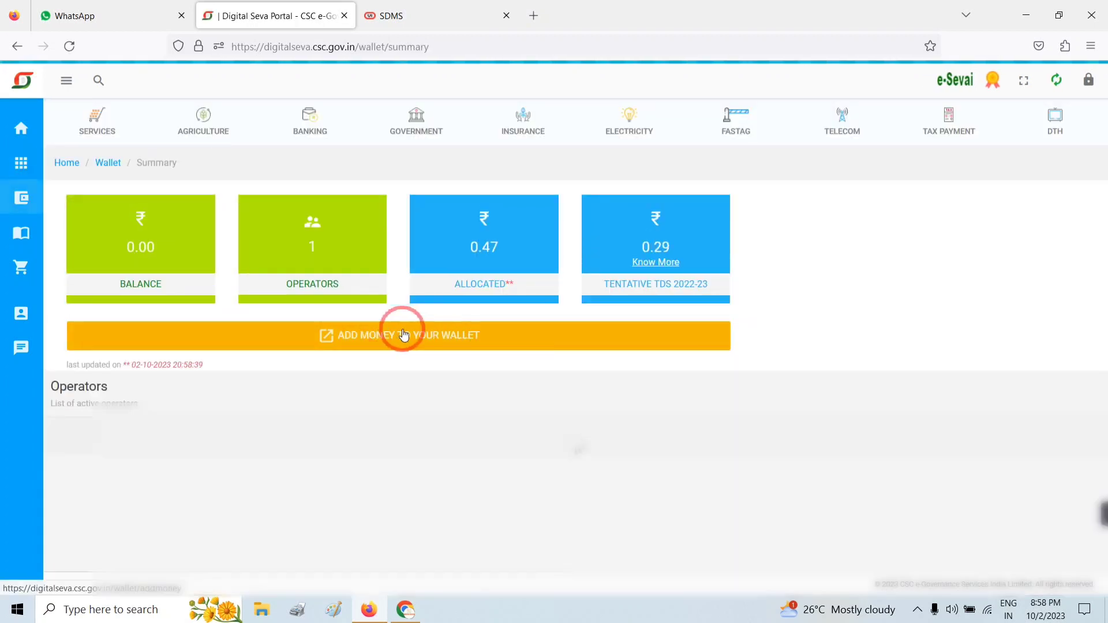
double_click(126, 248)
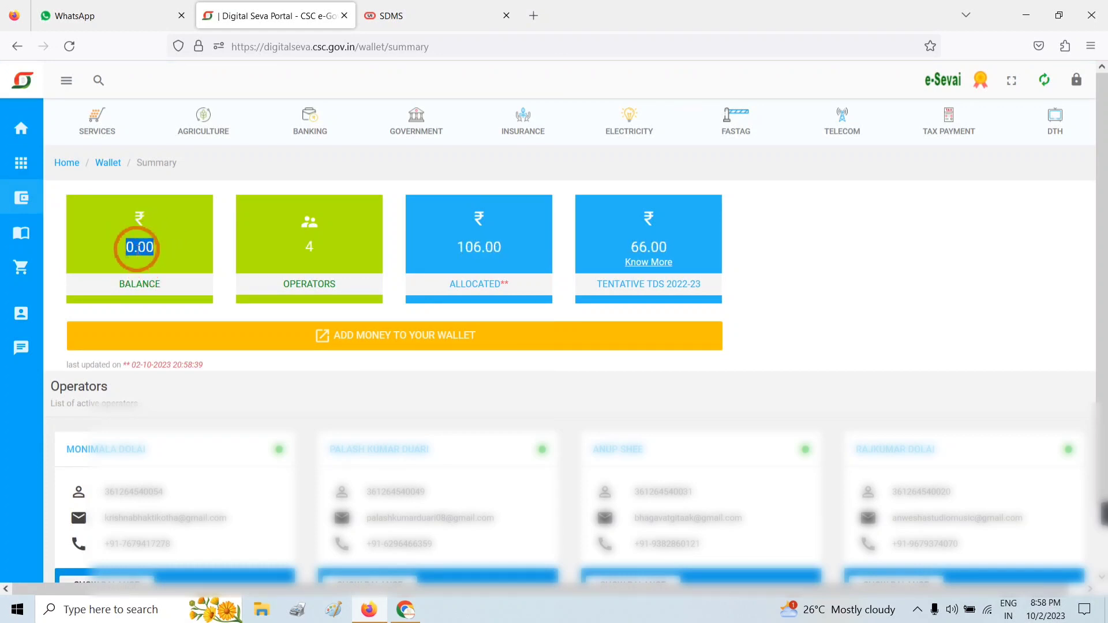
drag(445, 245, 504, 248)
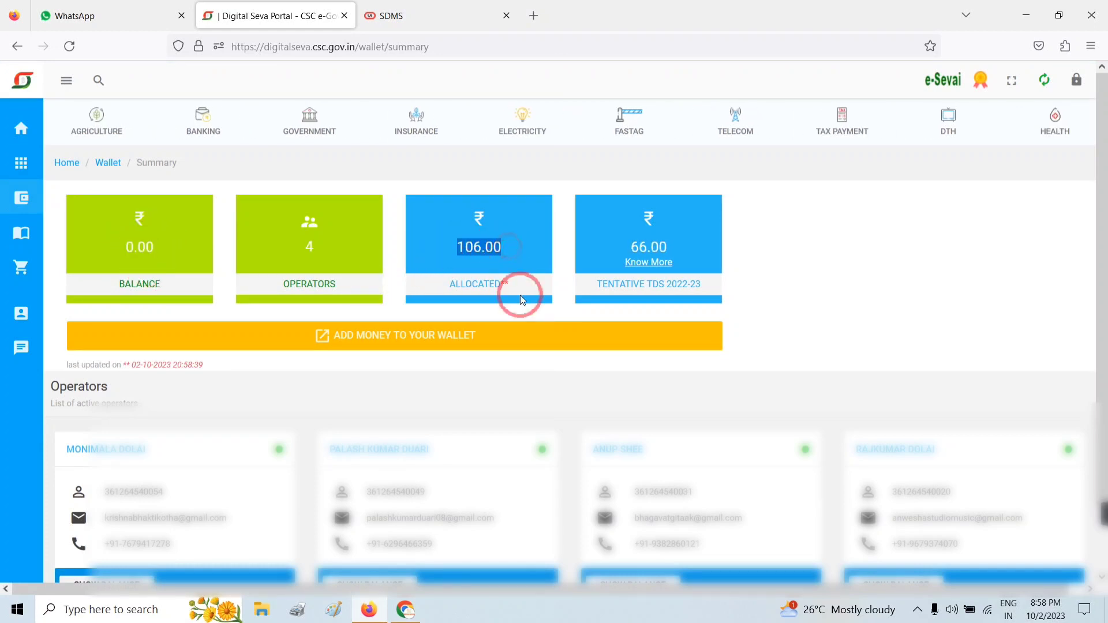
Reveal all four operators' balances and highlight the fourth operator's ₹106.00
scroll(522, 299, down, 2)
click(142, 520)
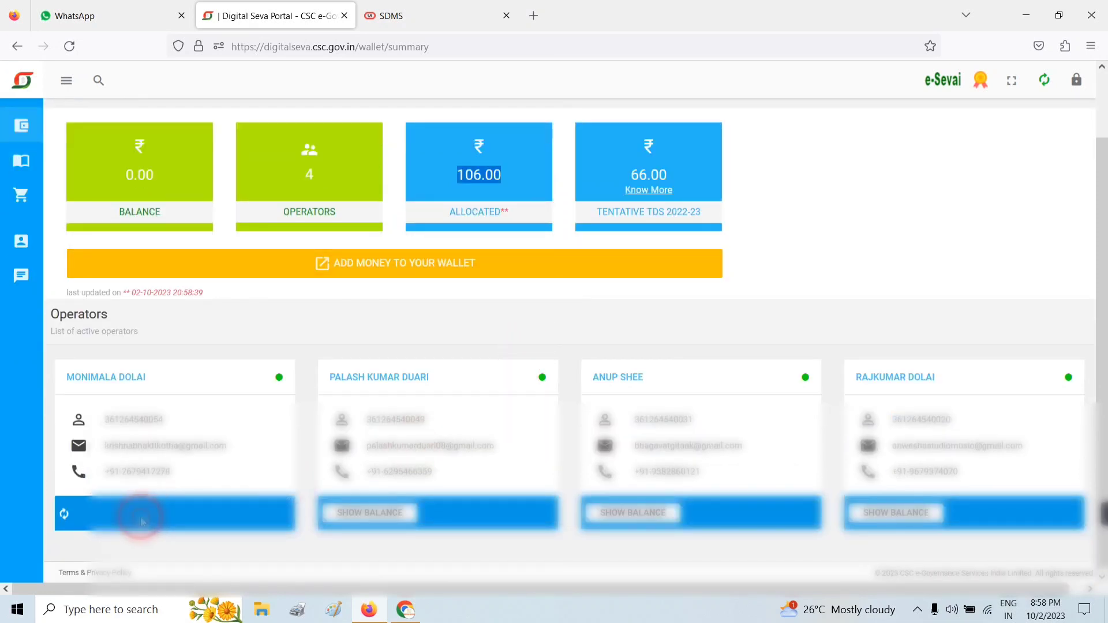
click(370, 520)
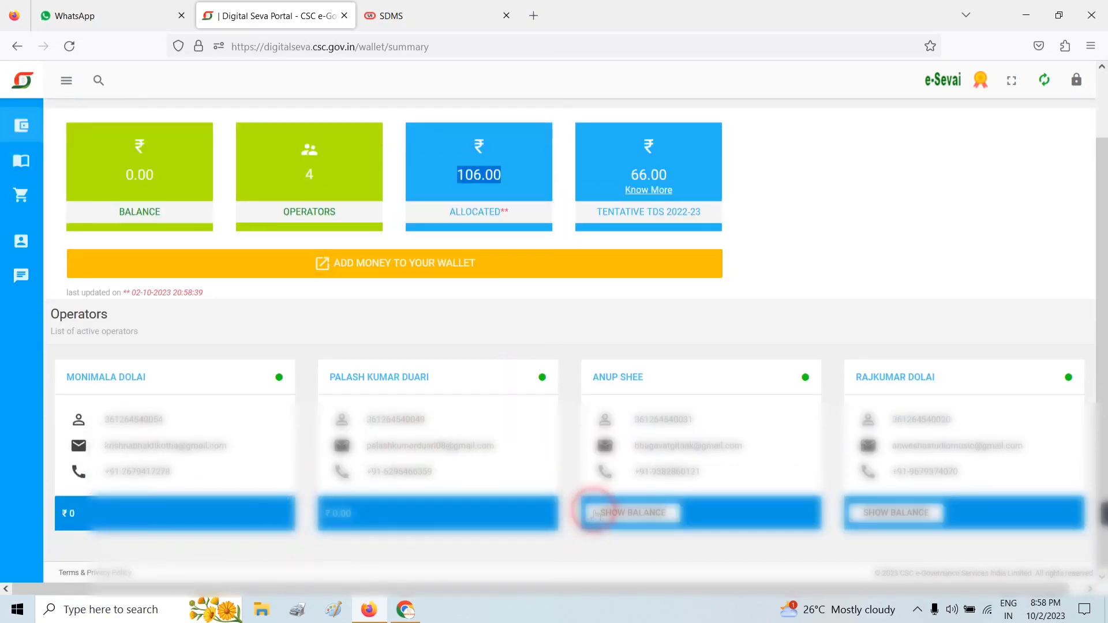
click(628, 520)
click(922, 511)
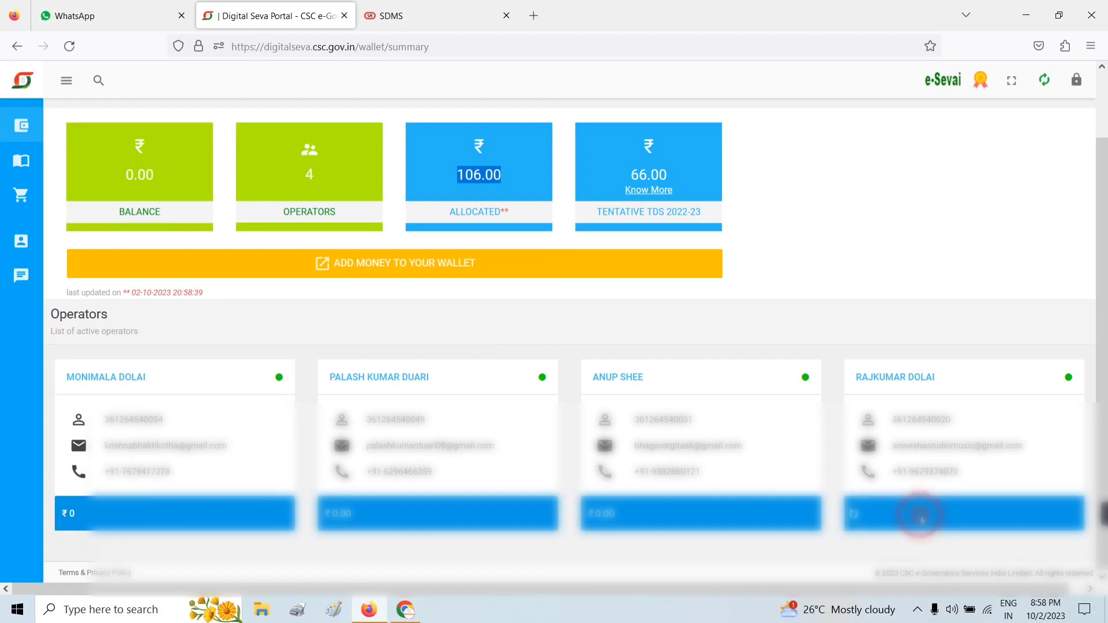
click(904, 521)
click(856, 381)
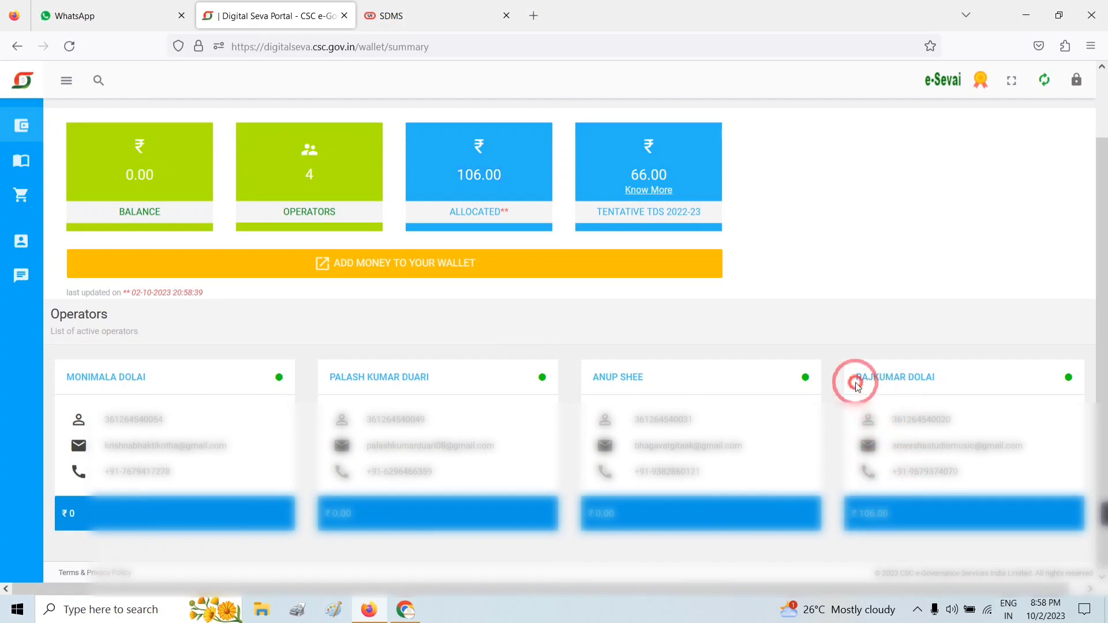
drag(935, 377, 915, 376)
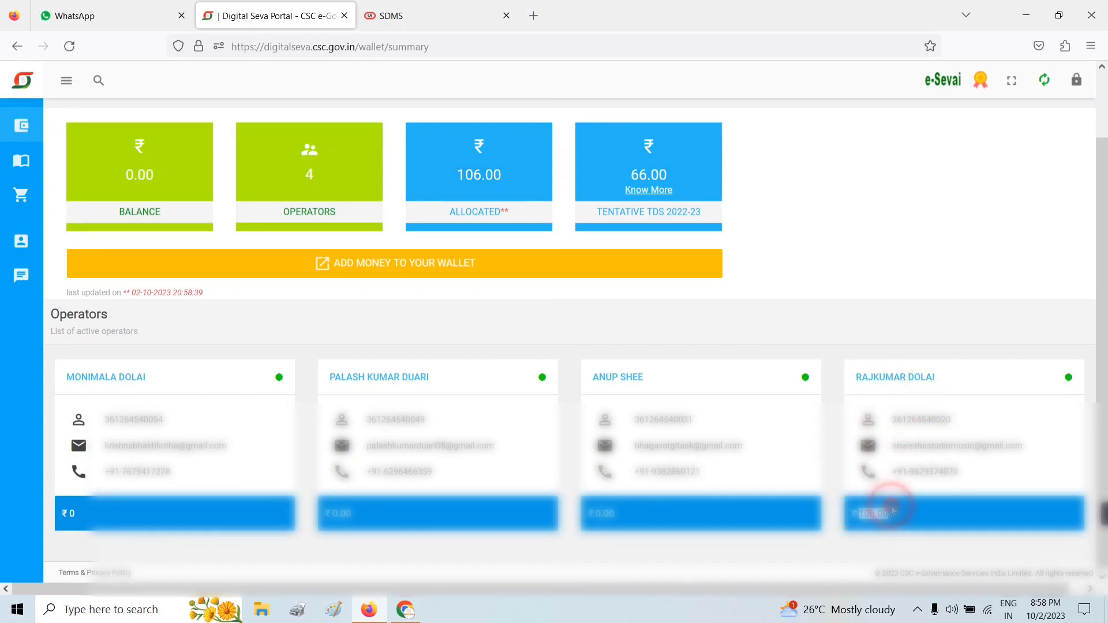
drag(892, 511, 858, 515)
click(283, 230)
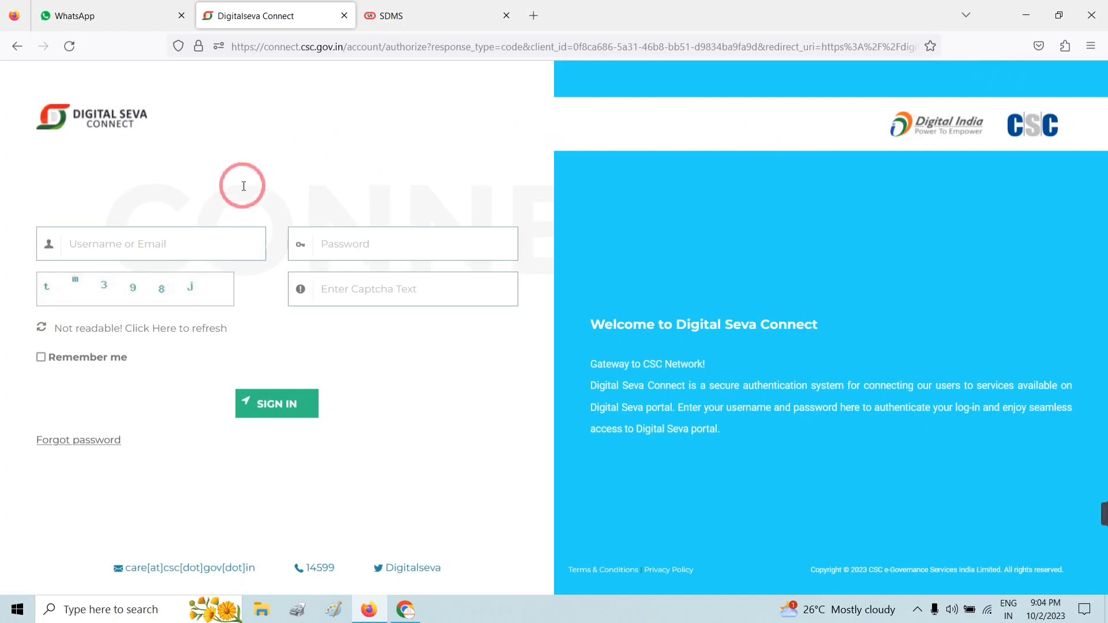
Sign in to Digital Seva Connect with pasted username, password and captcha, declining to save the login
click(145, 238)
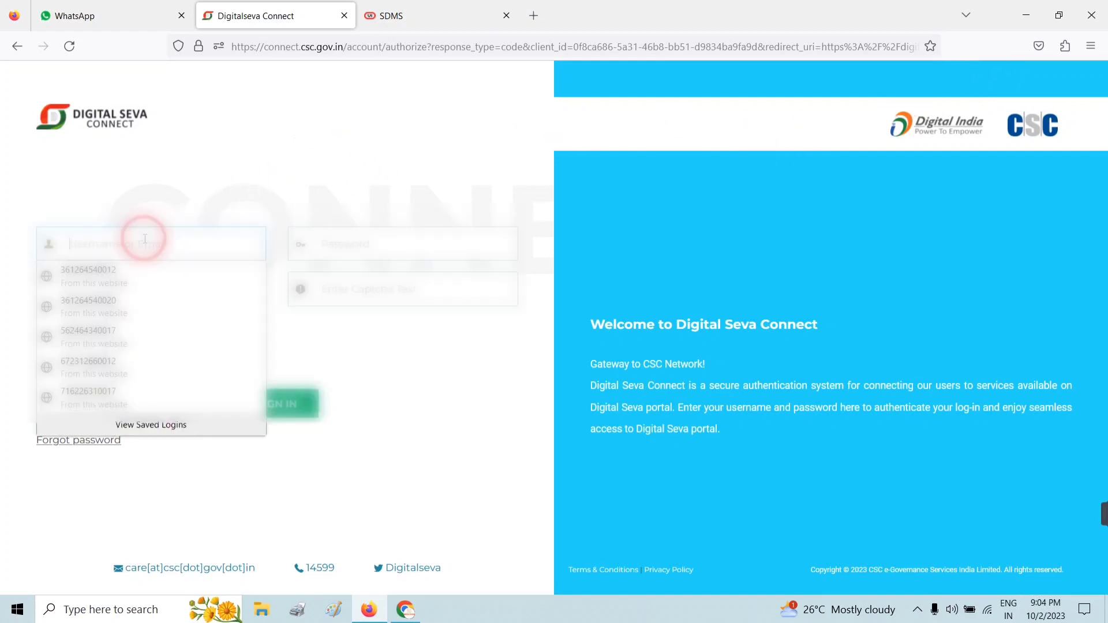
key(ctrl+v)
click(347, 242)
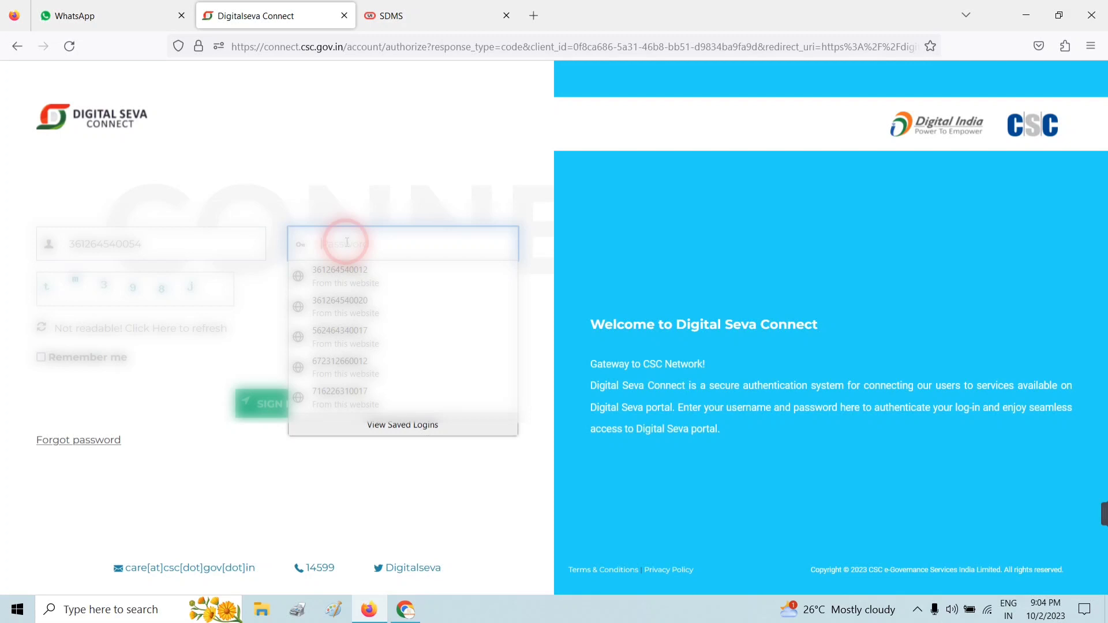
key(ctrl+v)
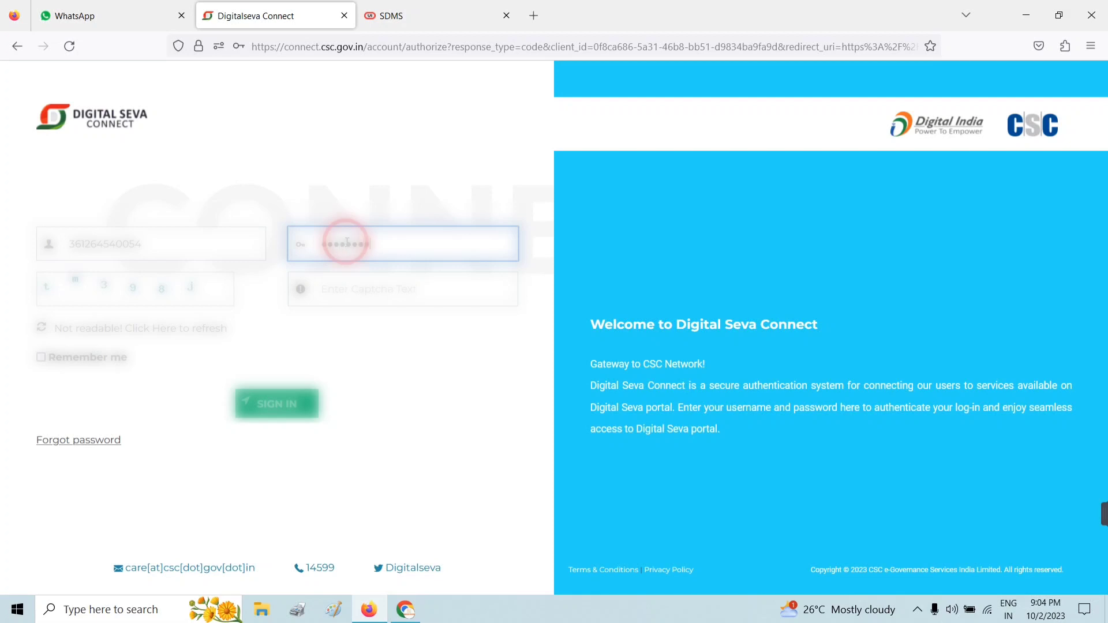
click(381, 289)
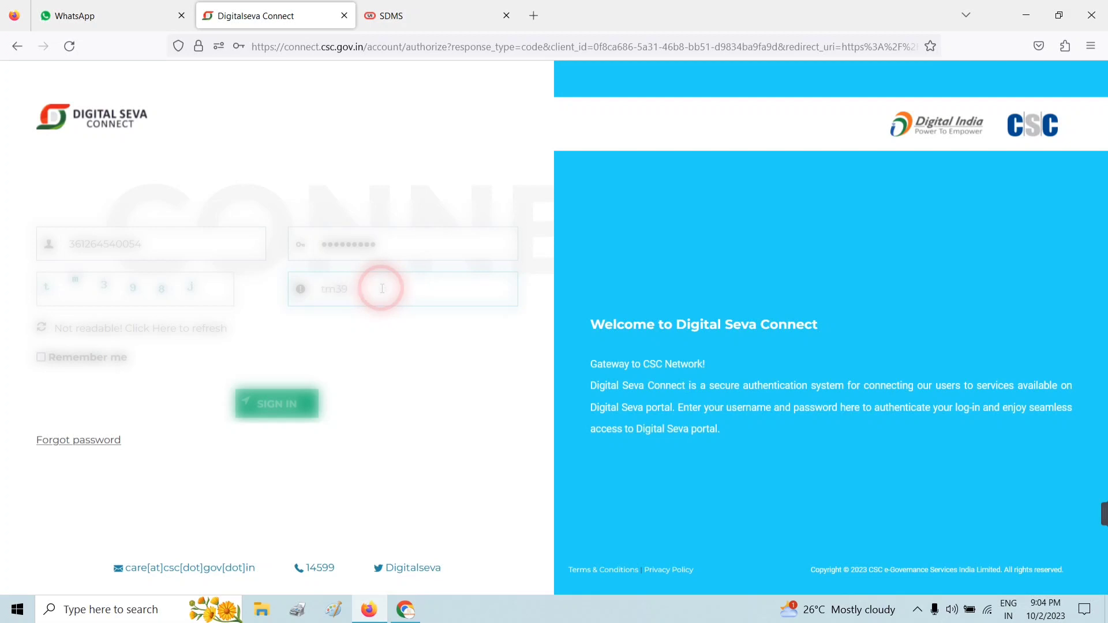
click(296, 399)
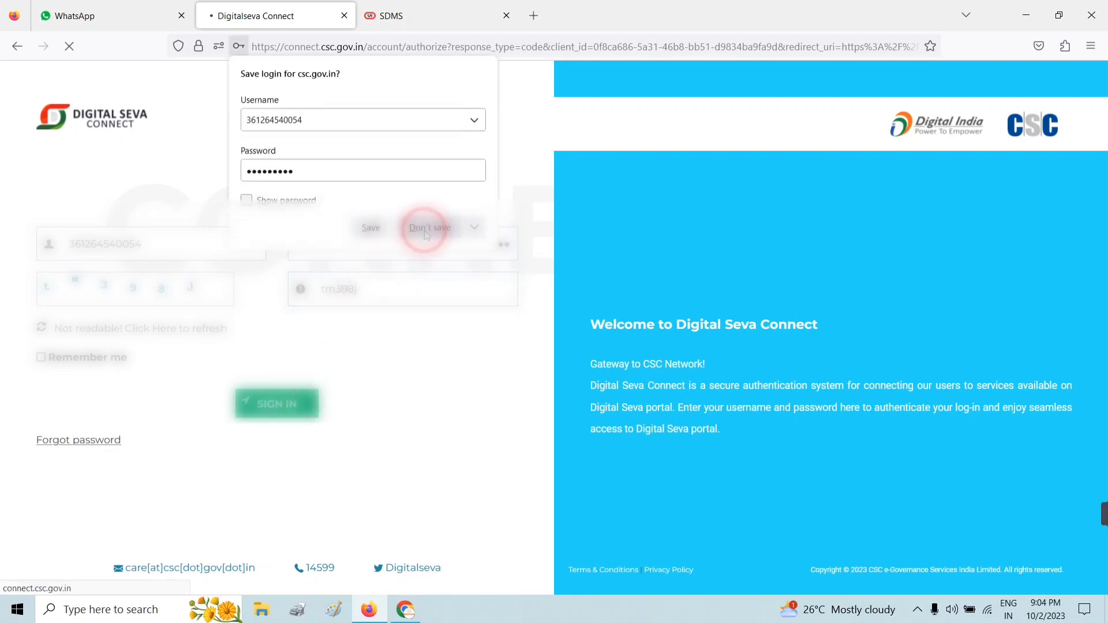
click(429, 228)
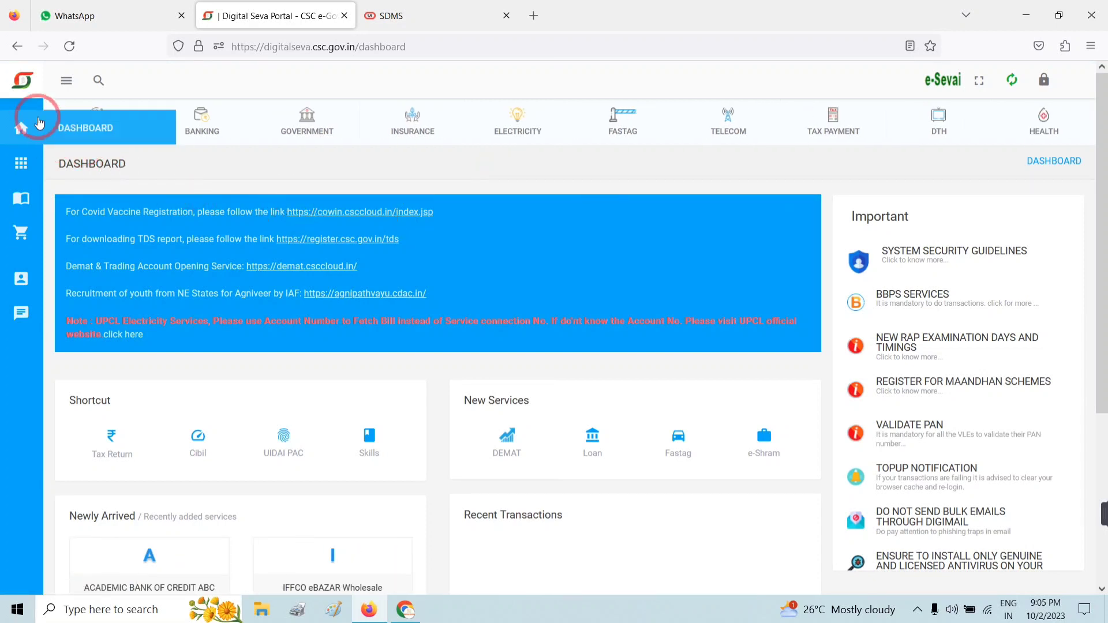
Go to the operator's profile and bring up the Change Password form
click(67, 84)
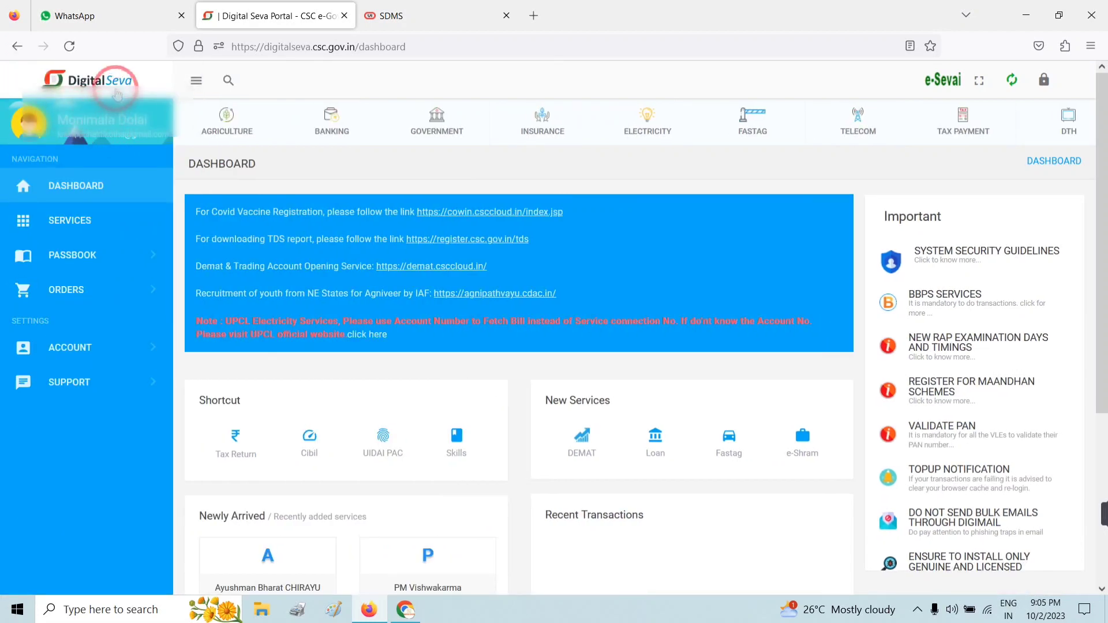
click(192, 80)
click(46, 313)
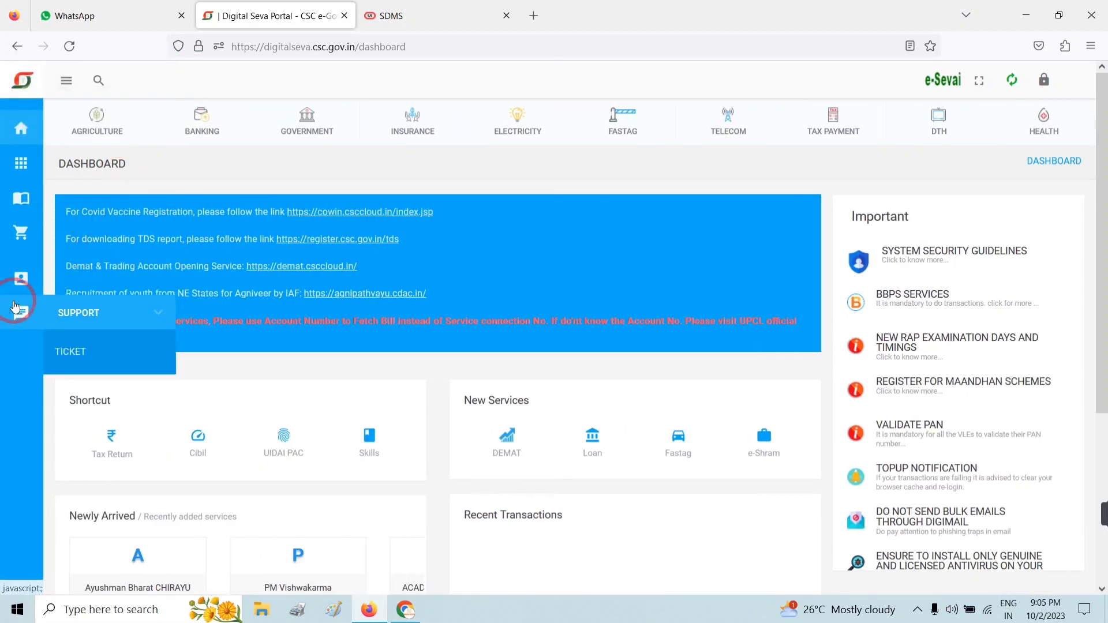
click(21, 279)
click(86, 317)
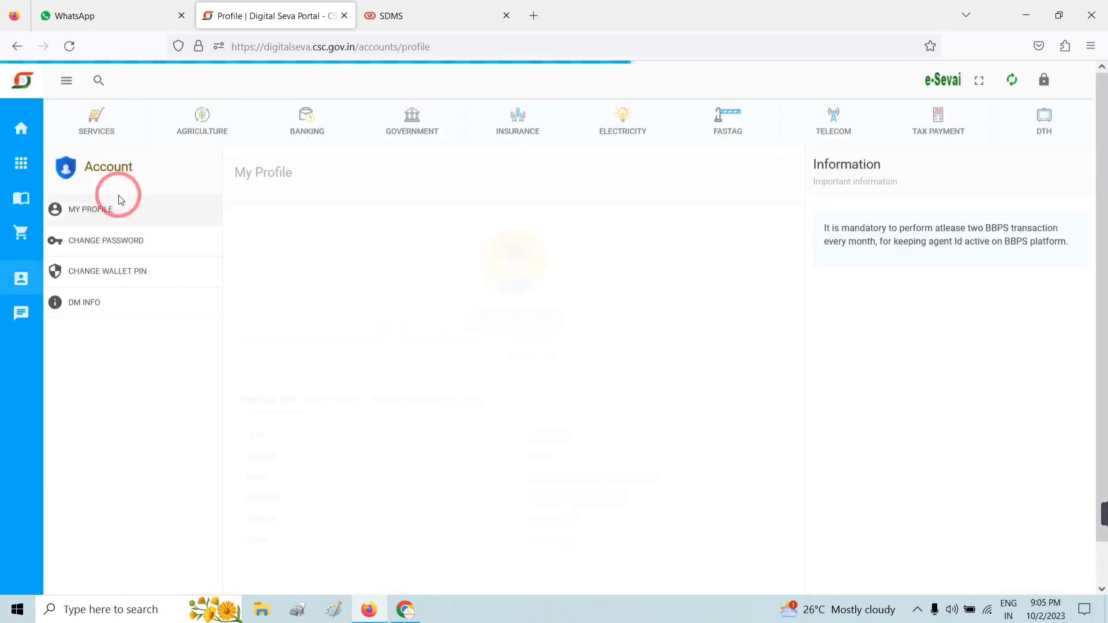
click(124, 244)
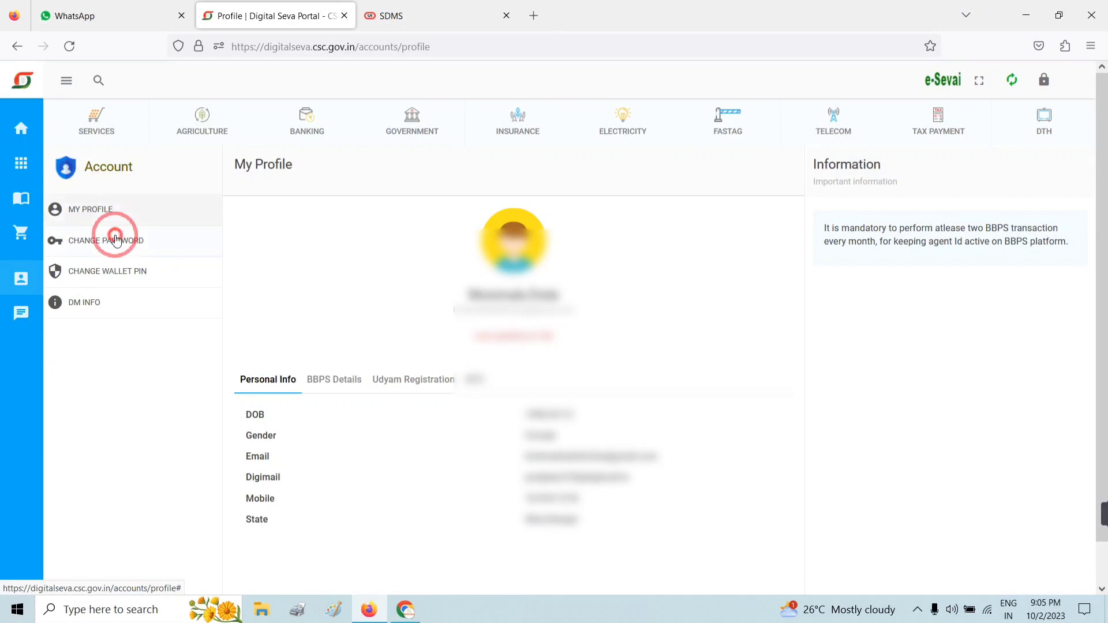
Enter the current password, new password and its confirmation, then update and confirm success
click(358, 236)
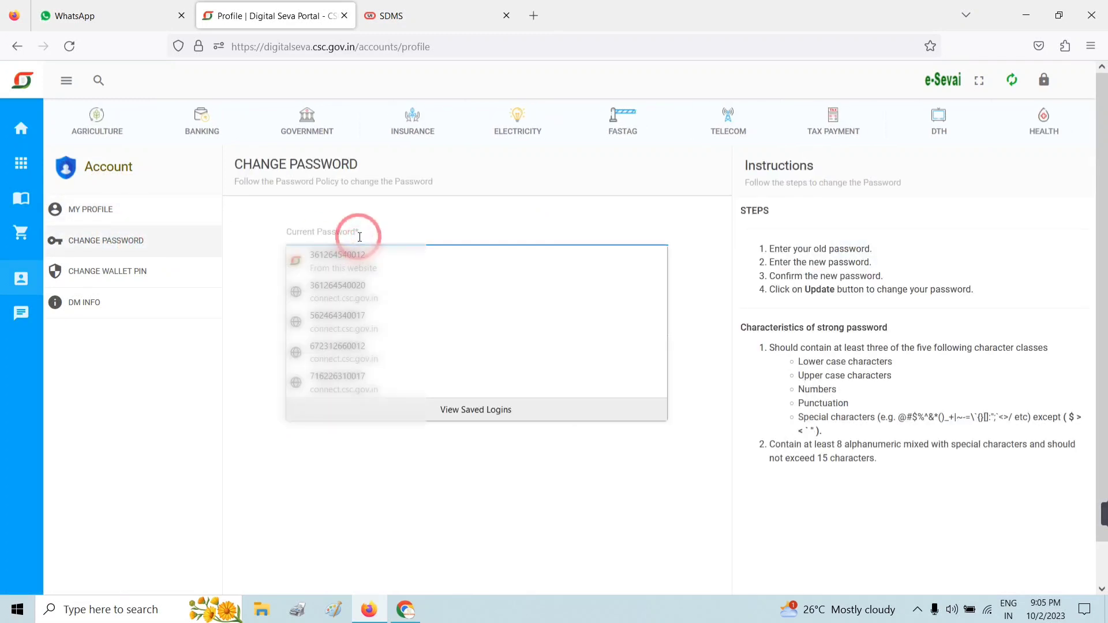
text(•)
key(BackSpace)
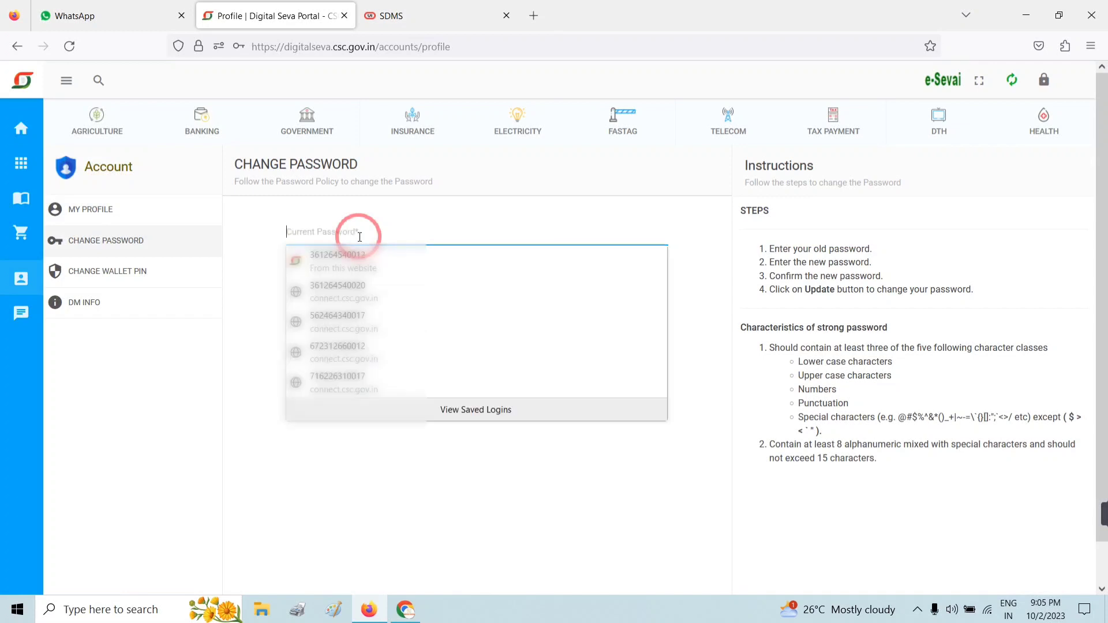
text(•••)
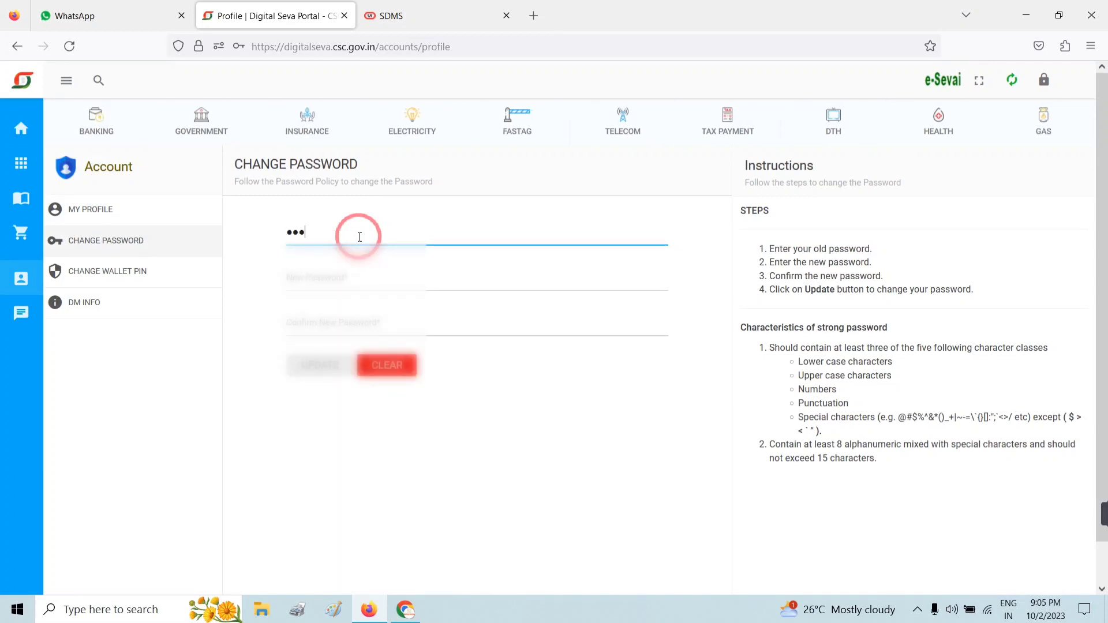
text(•••)
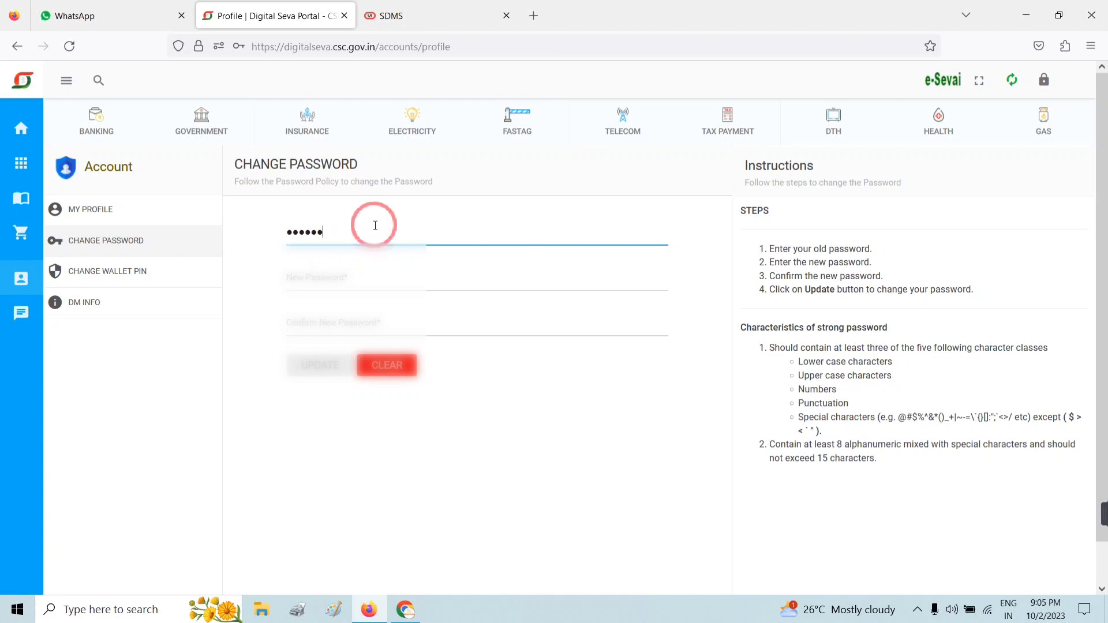
text(••)
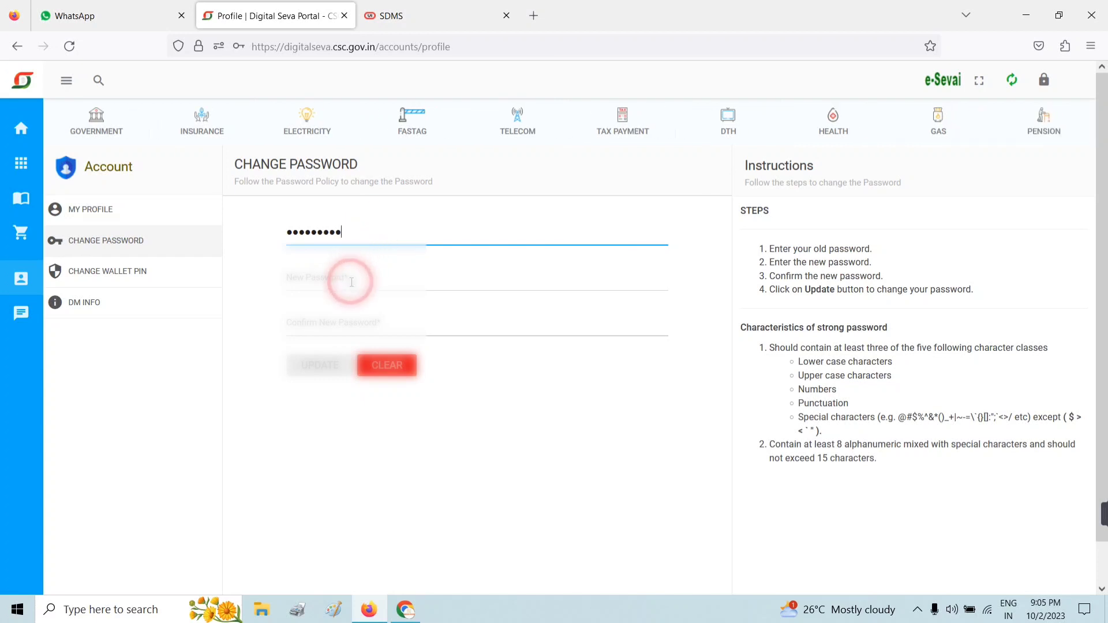
click(351, 282)
text(•)
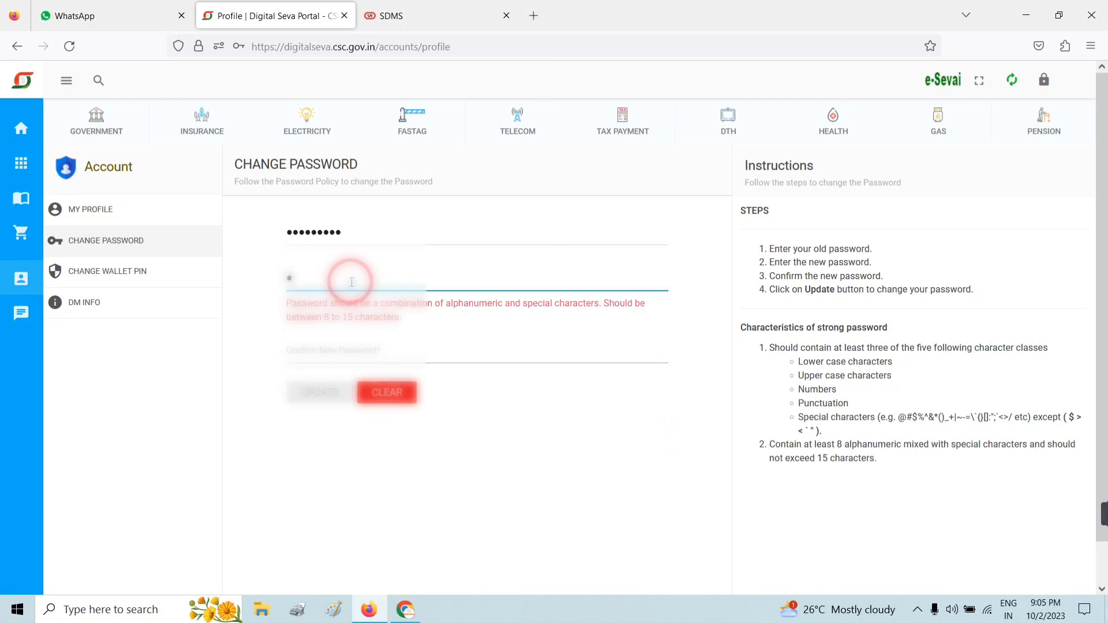
text(•••)
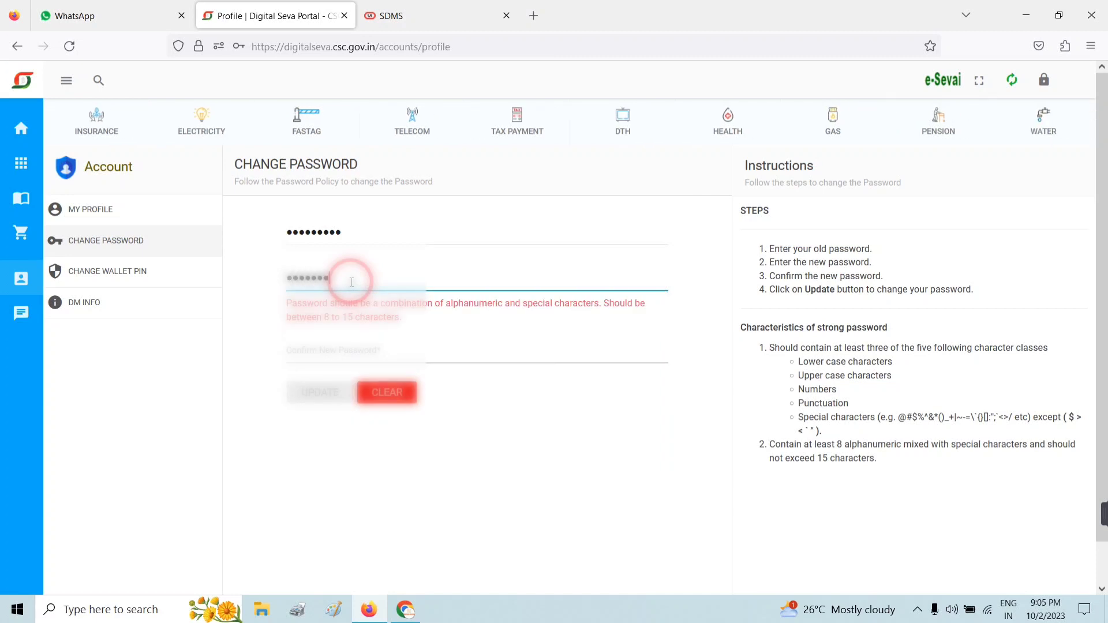
click(342, 328)
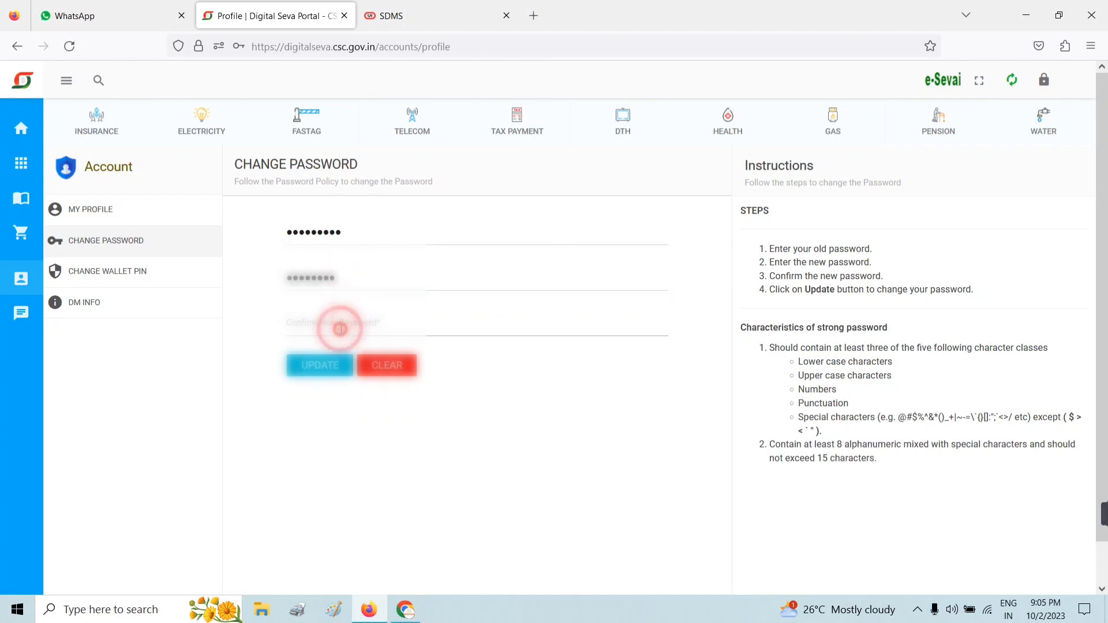
text(••)
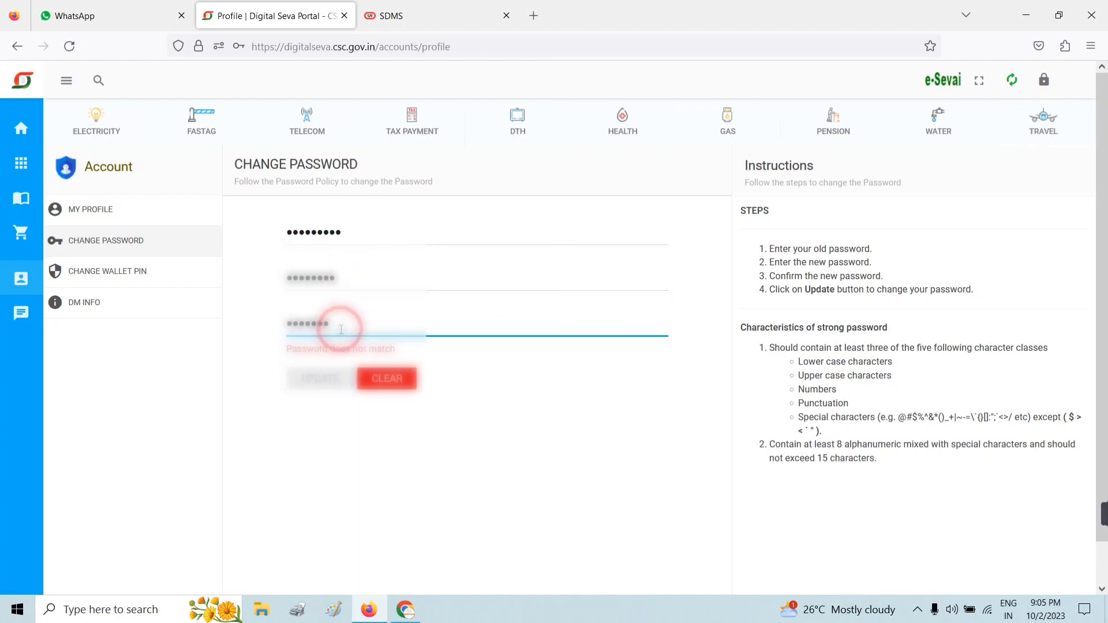
text(••)
click(325, 364)
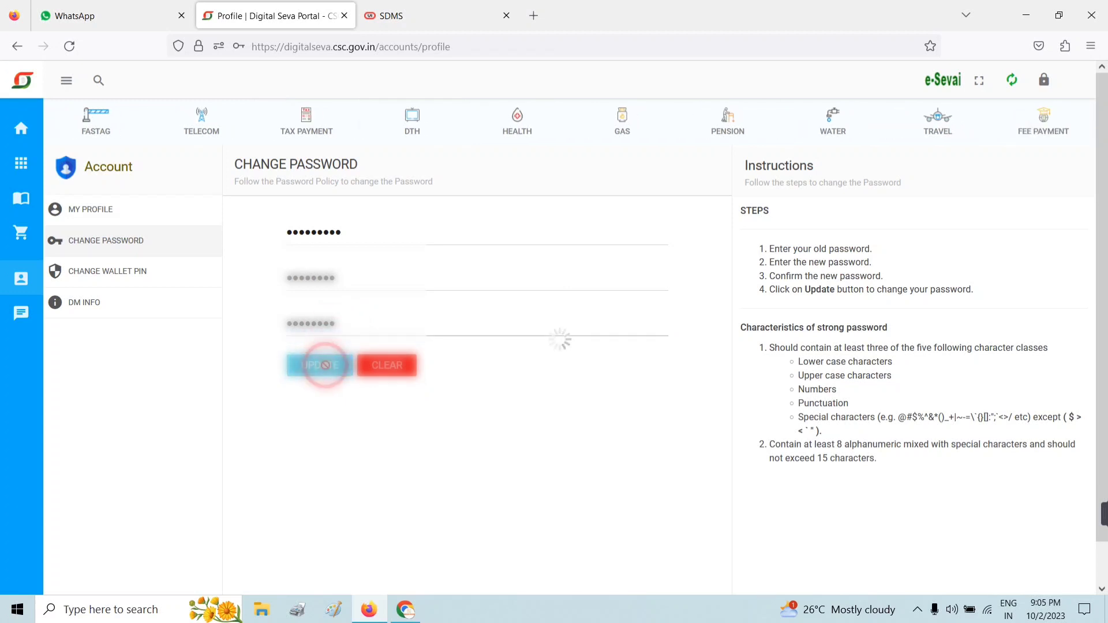
drag(266, 214, 374, 214)
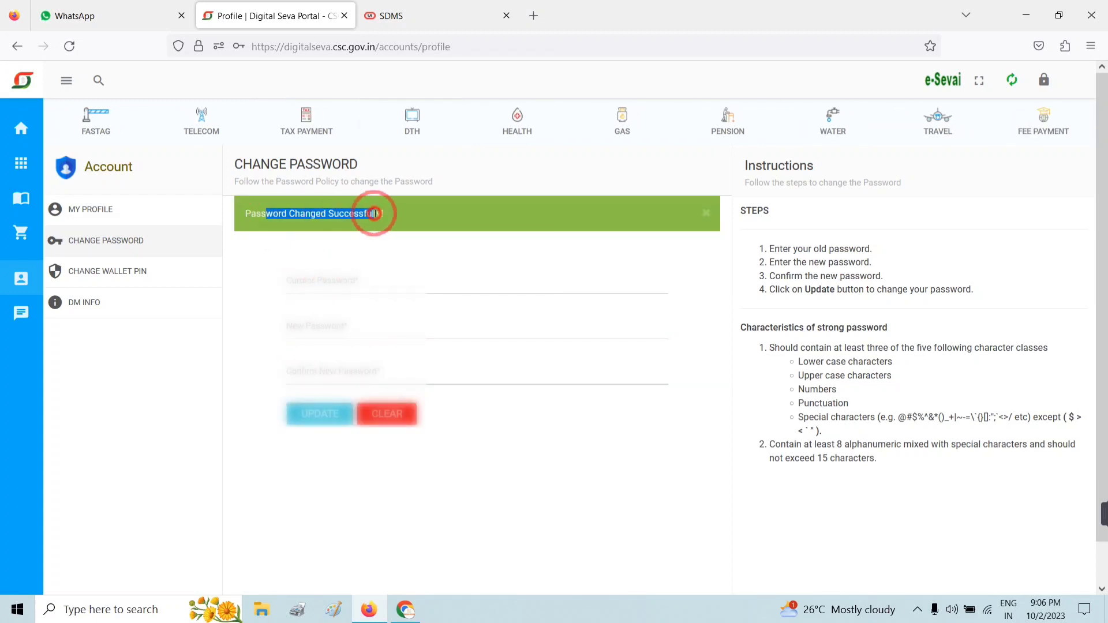
click(108, 274)
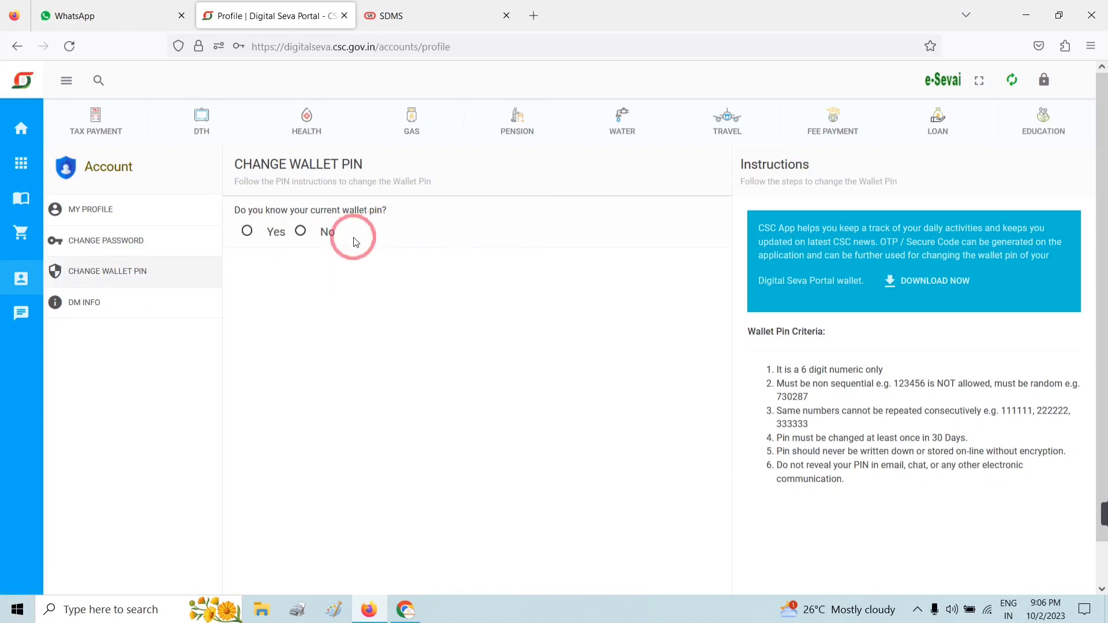
Mark the current wallet PIN as unknown and request an OTP to the registered mobile
double_click(254, 210)
drag(290, 209, 369, 211)
click(300, 232)
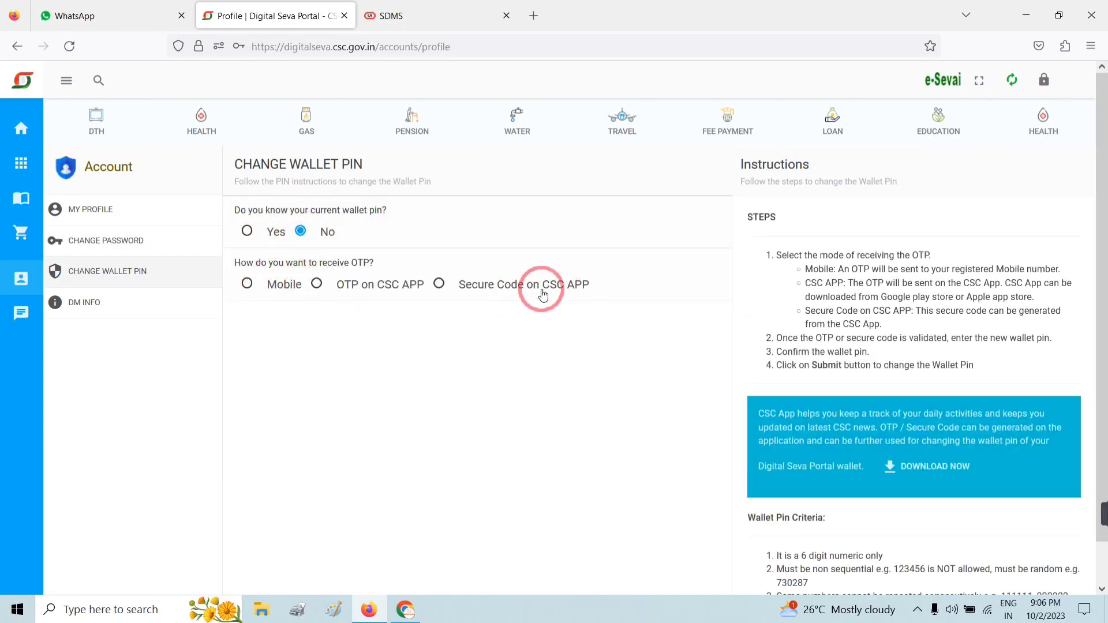
click(248, 286)
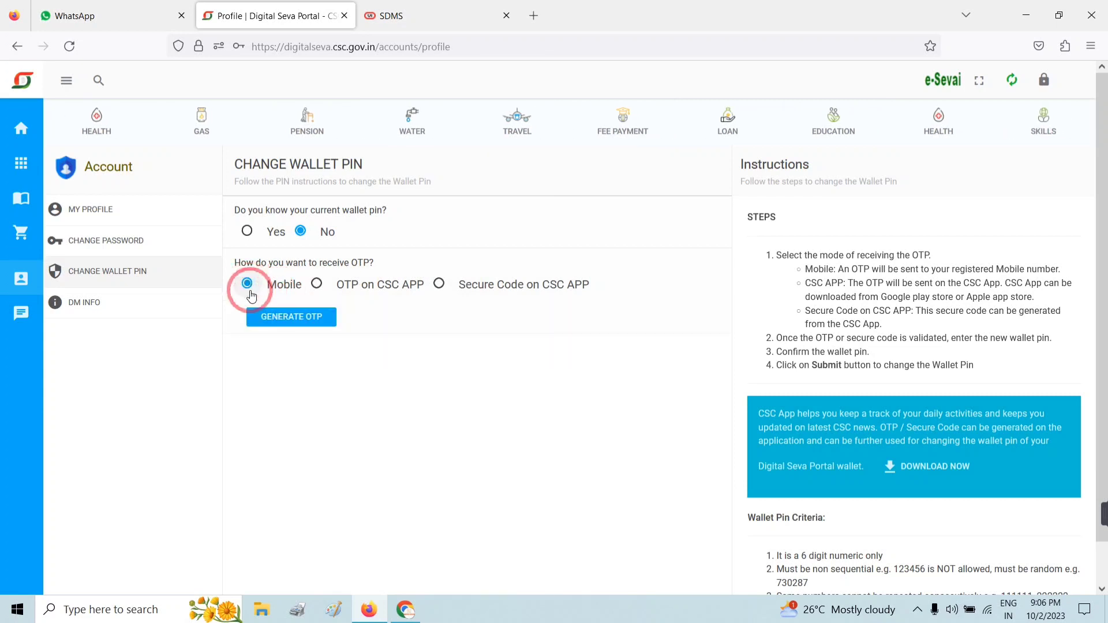
click(285, 316)
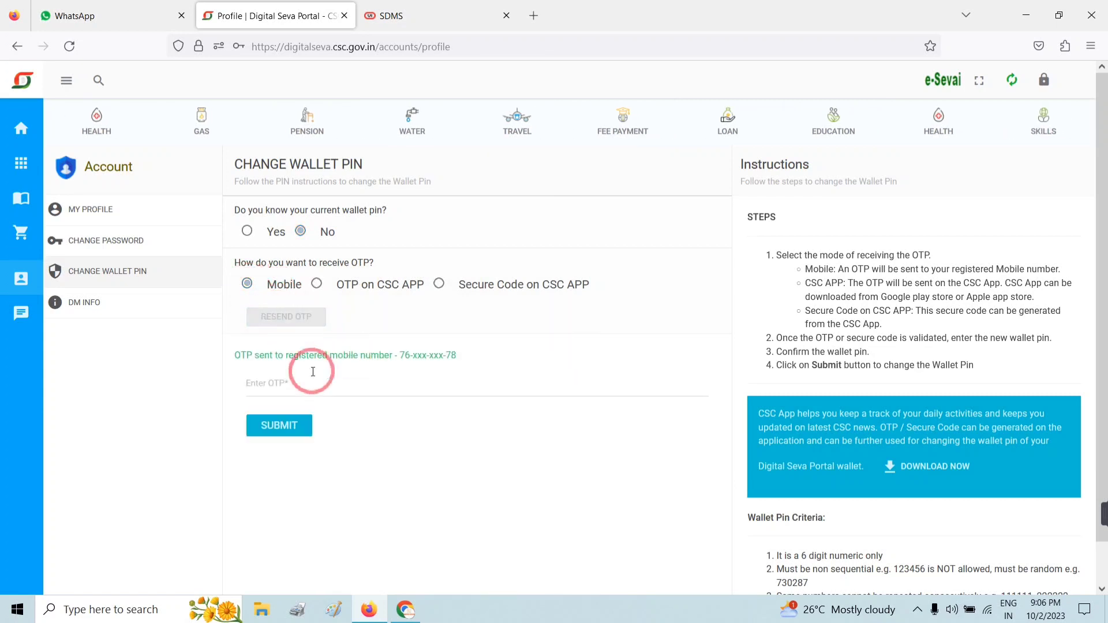
Enter the received mobile OTP and submit it for verification
click(287, 394)
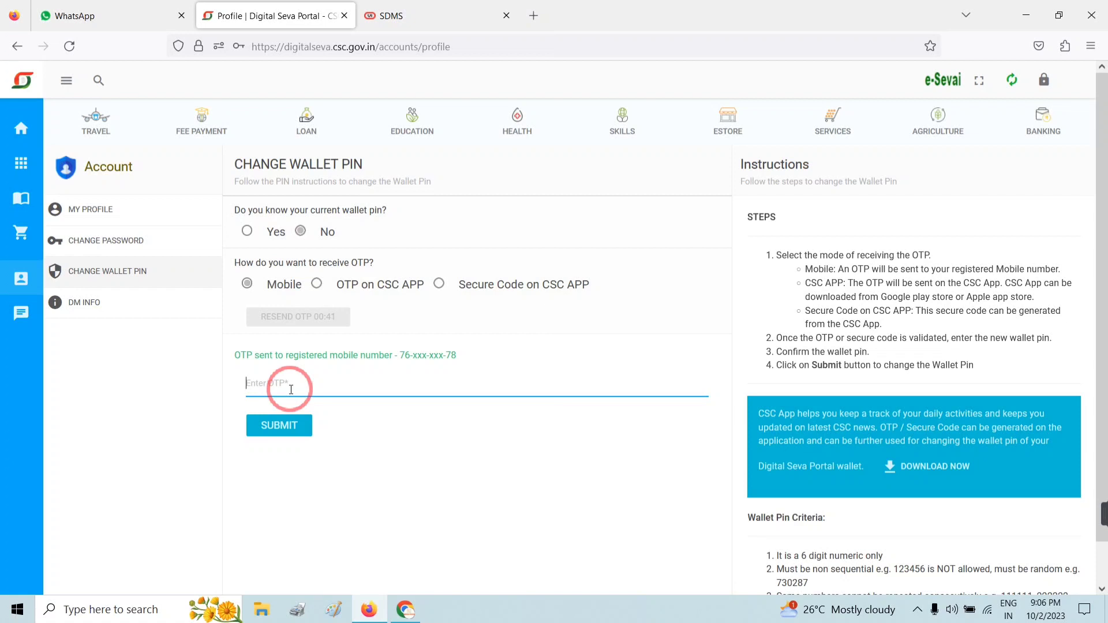
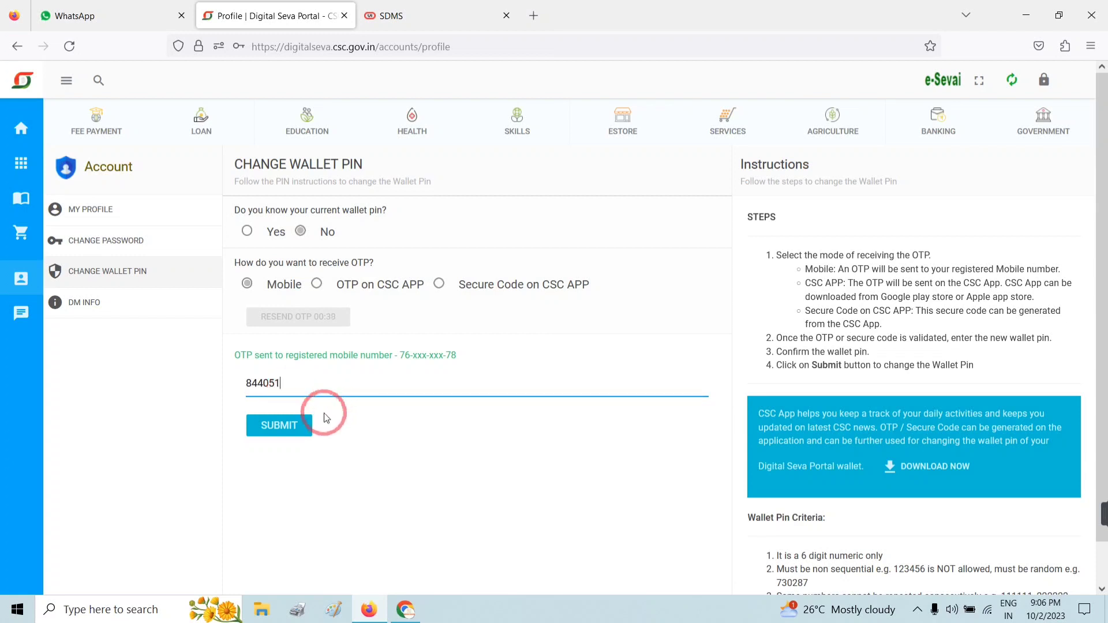
click(291, 423)
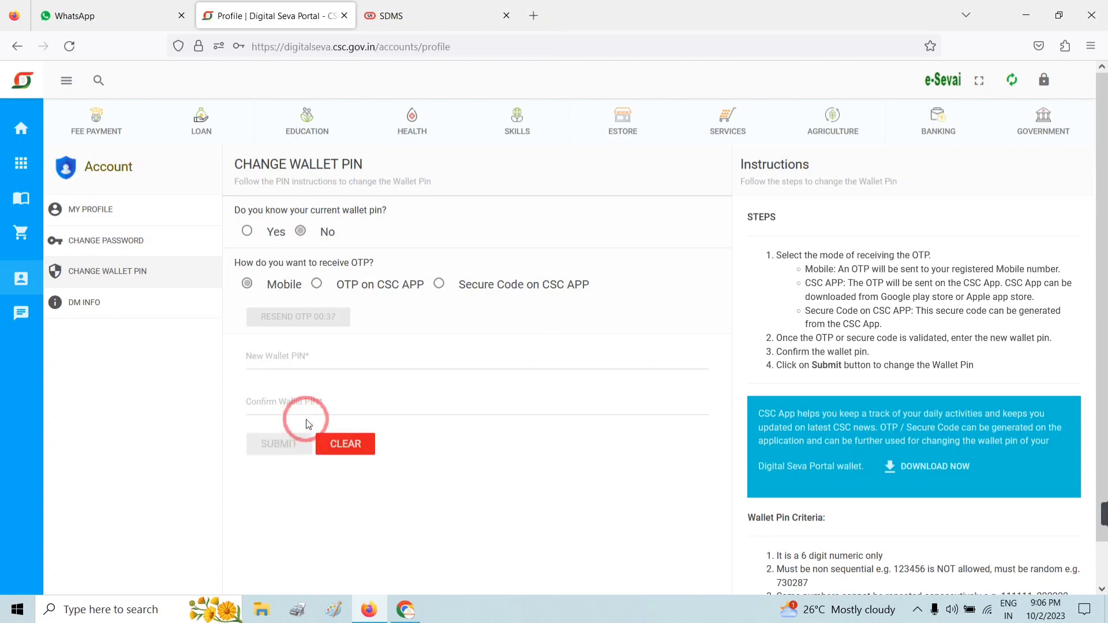
Enter and confirm the new wallet PIN, then submit it
click(299, 359)
text(•••)
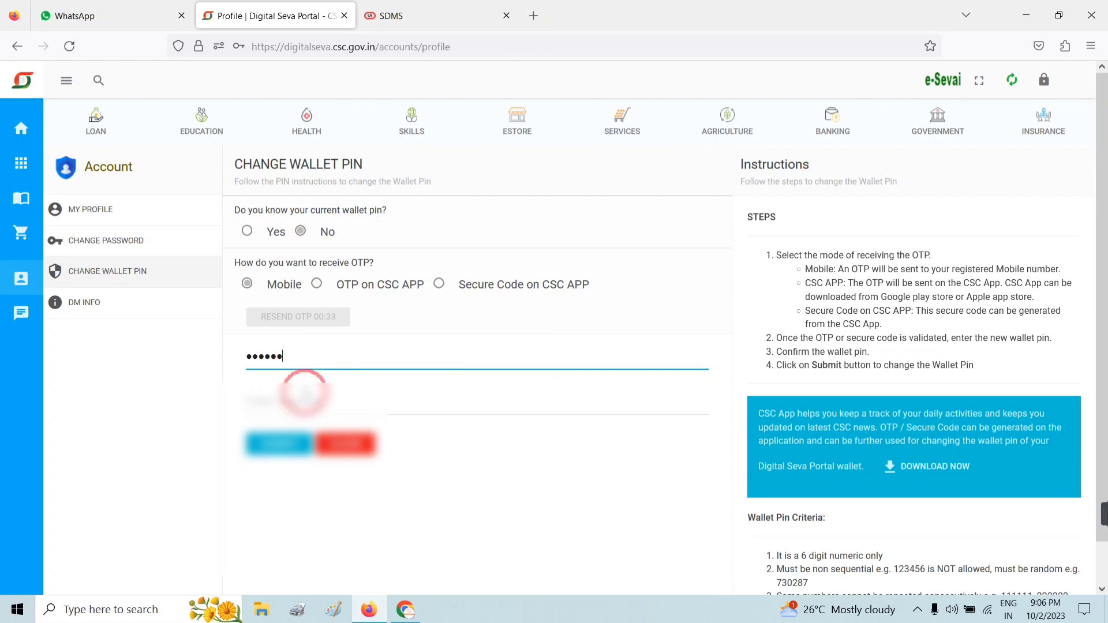
click(303, 406)
text(••••••)
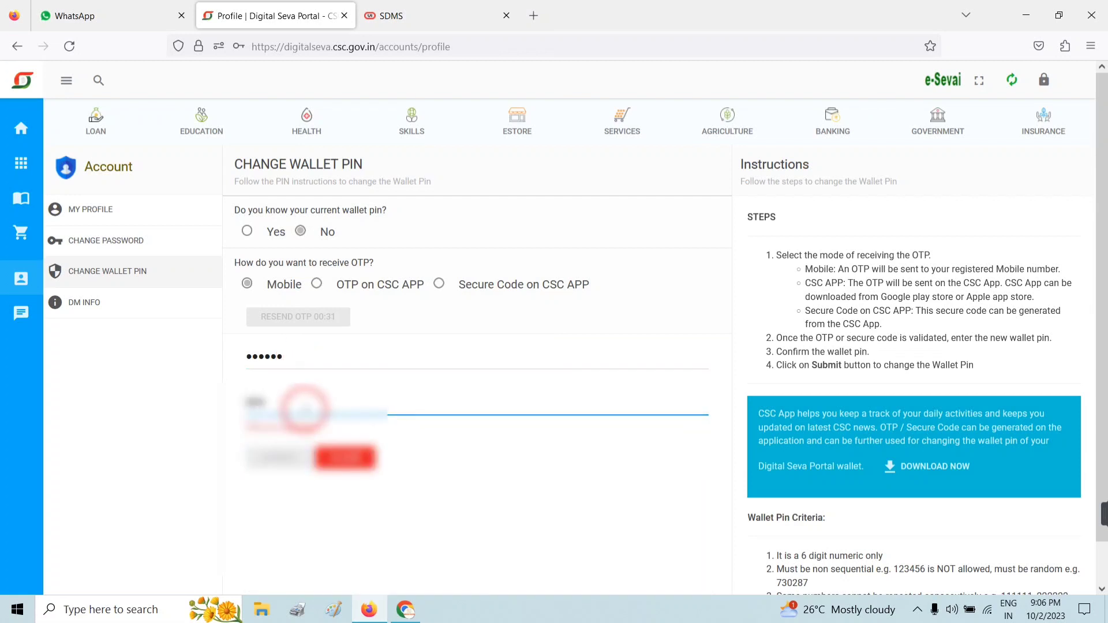
click(271, 445)
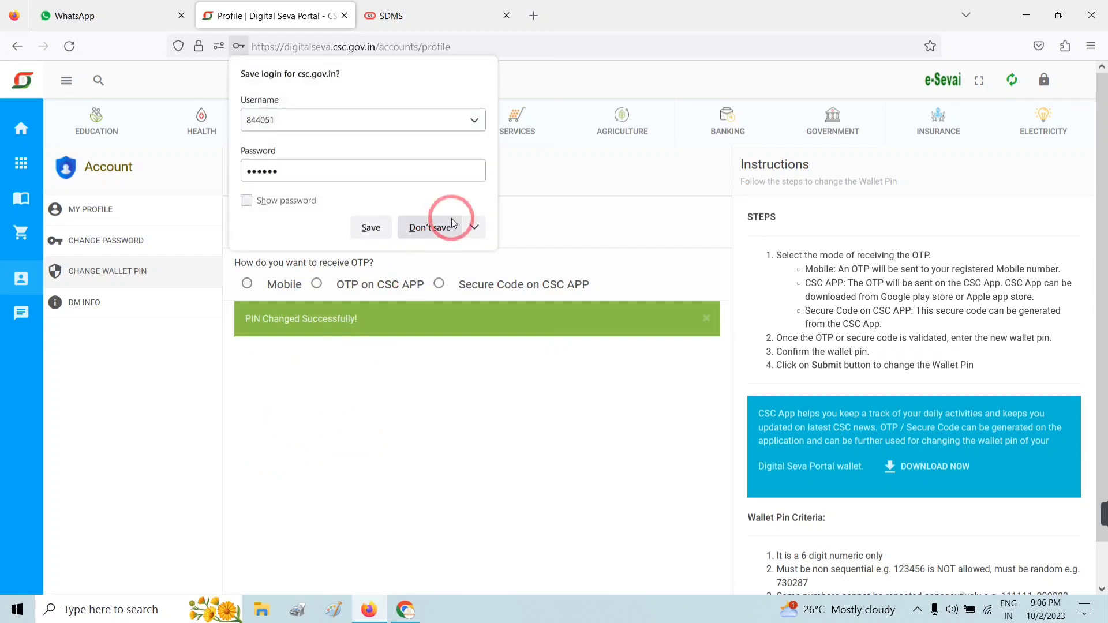
Decline saving the login in the browser and highlight the PIN Changed Successfully message
click(443, 226)
click(298, 362)
drag(241, 316, 356, 325)
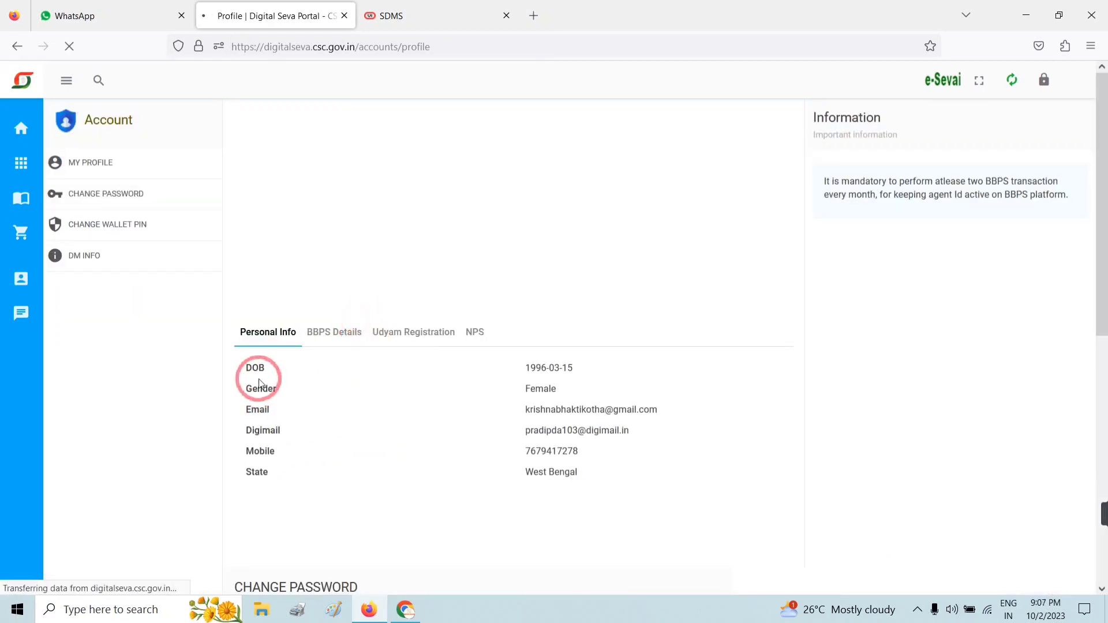
From the portal dashboard, search services for 'gas' and open LPG Gas Refill Booking
click(34, 132)
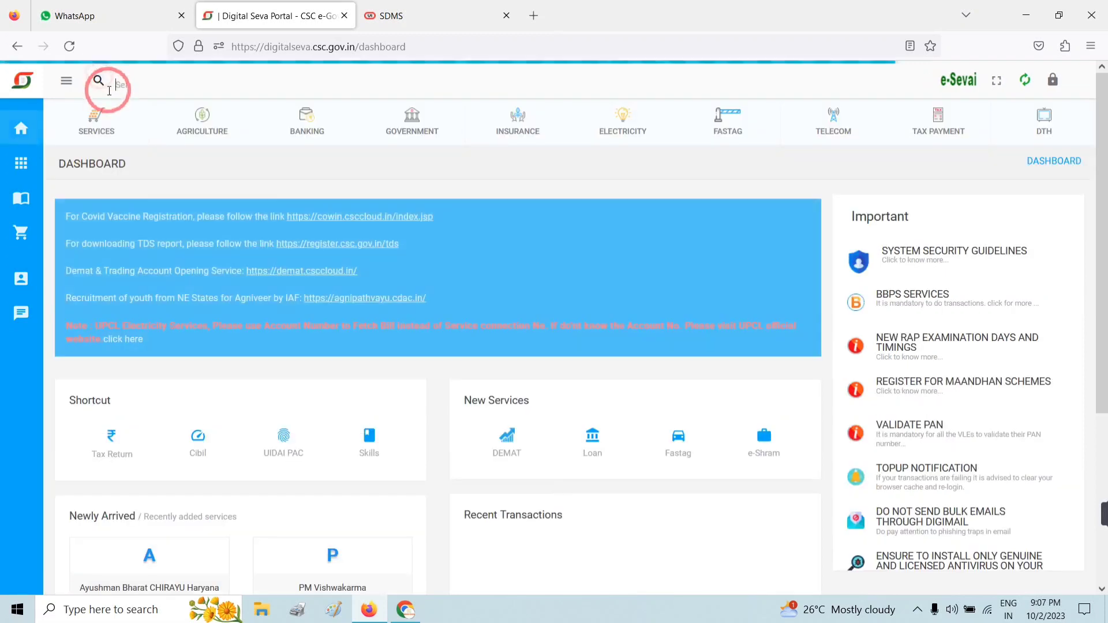
click(106, 86)
text(gas)
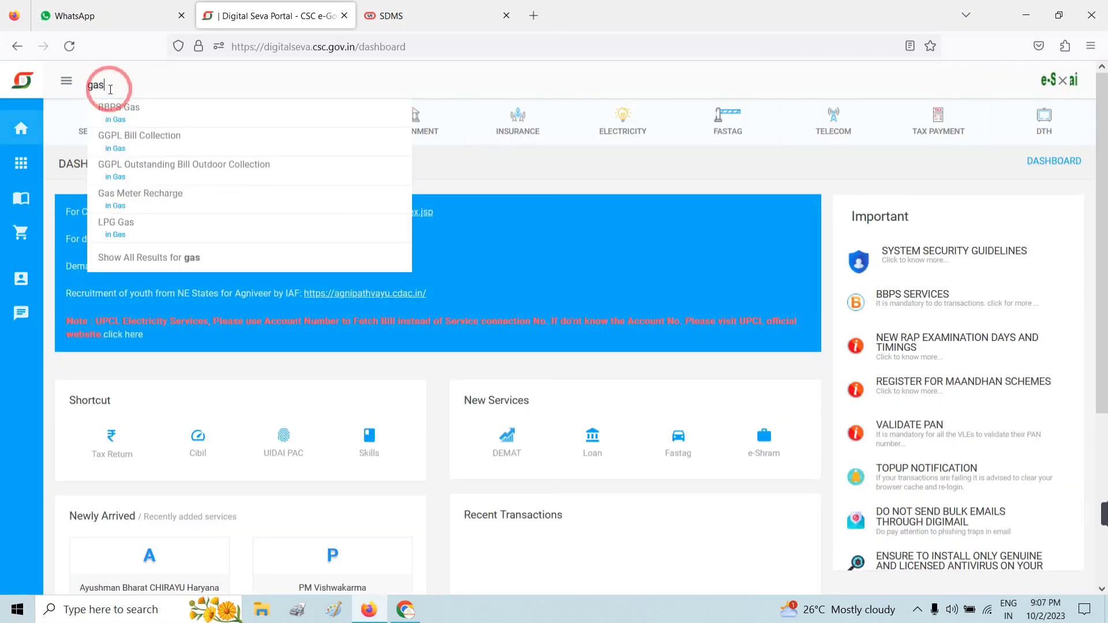
key(Return)
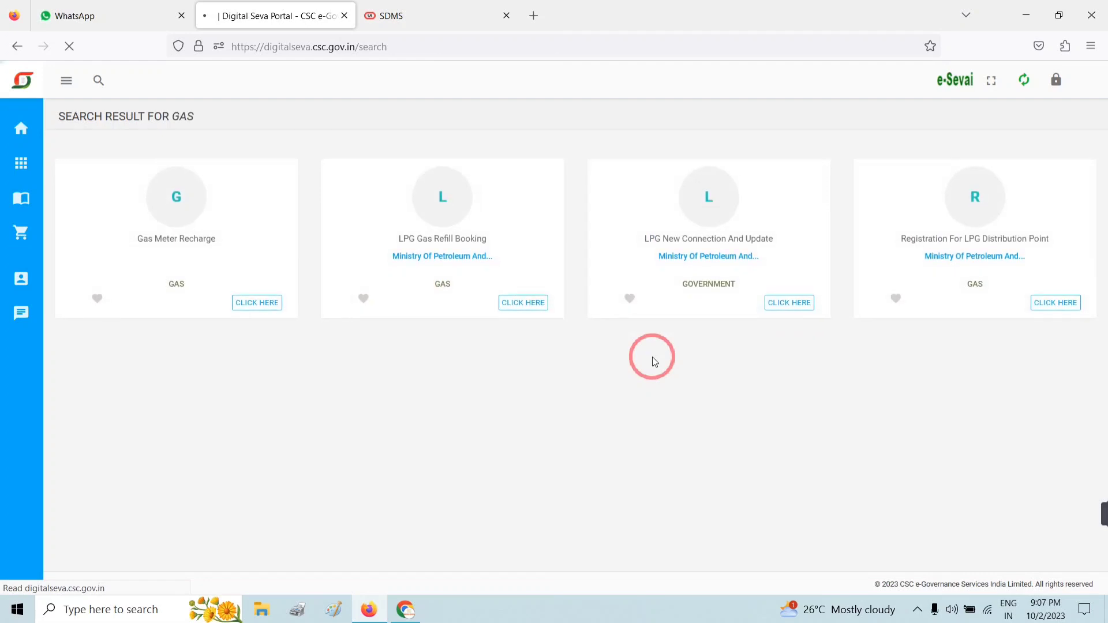
click(515, 349)
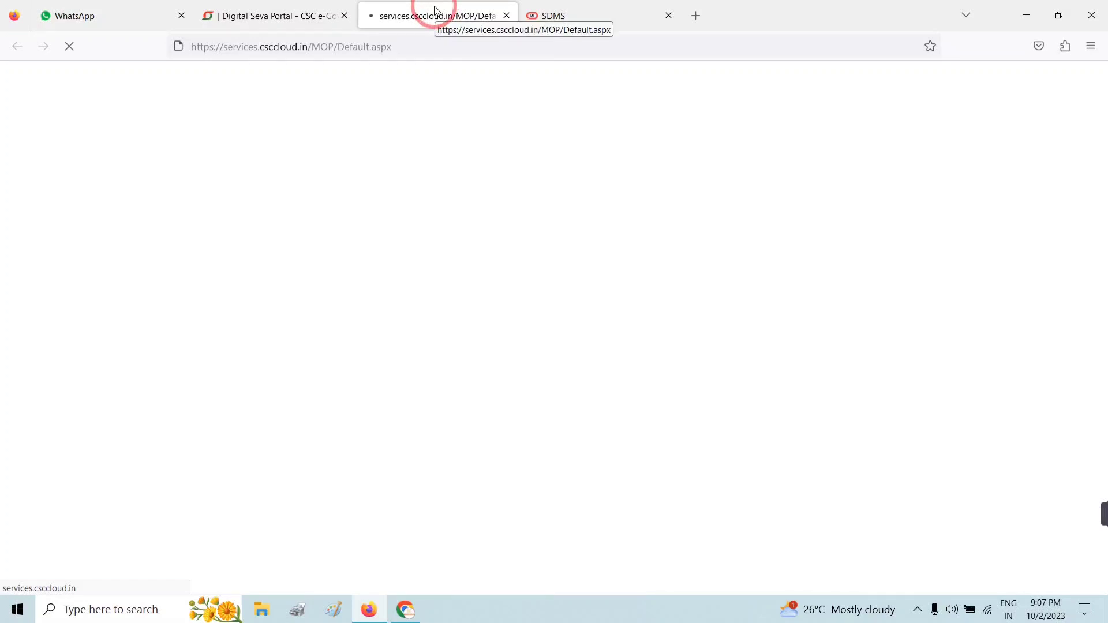
Switch to the new LPG service tab and approve the MOP authorization request with YES
click(287, 14)
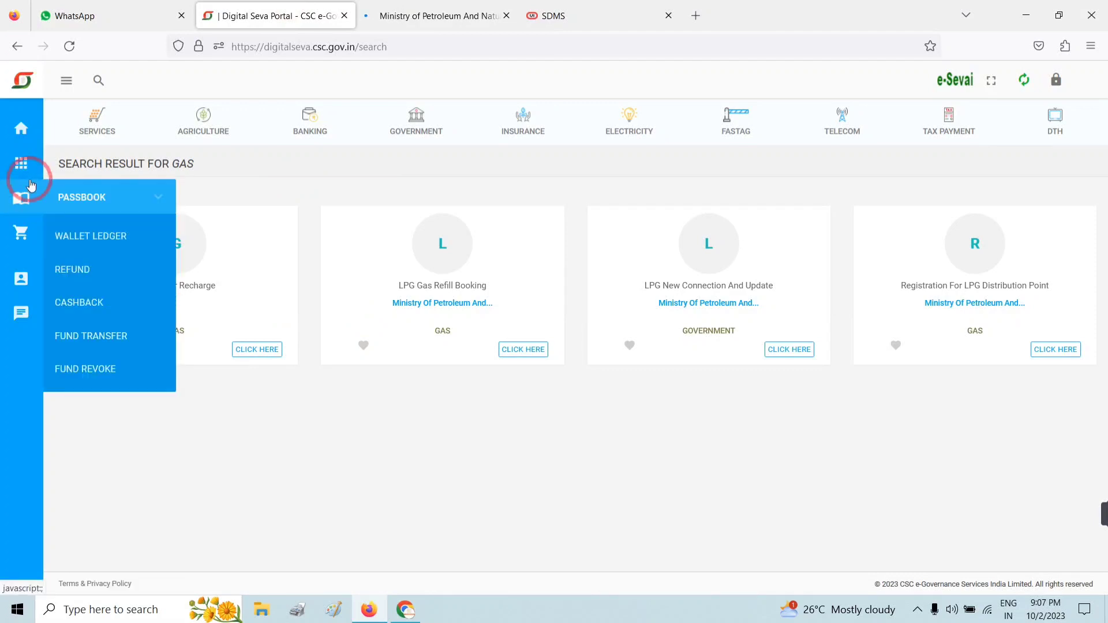
mouse_move(47, 211)
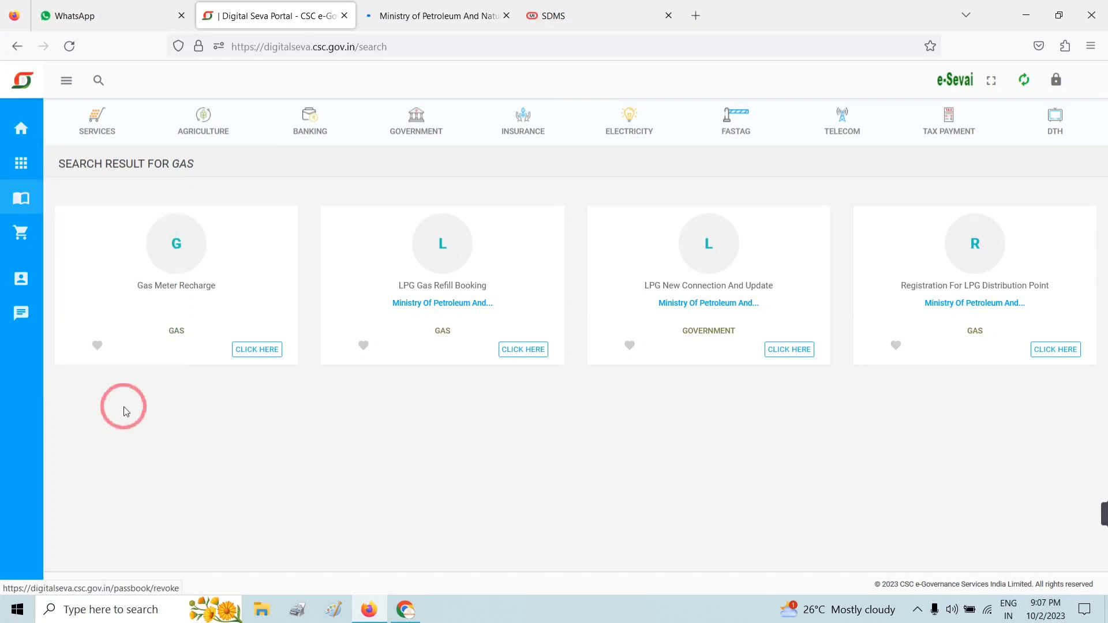
click(395, 8)
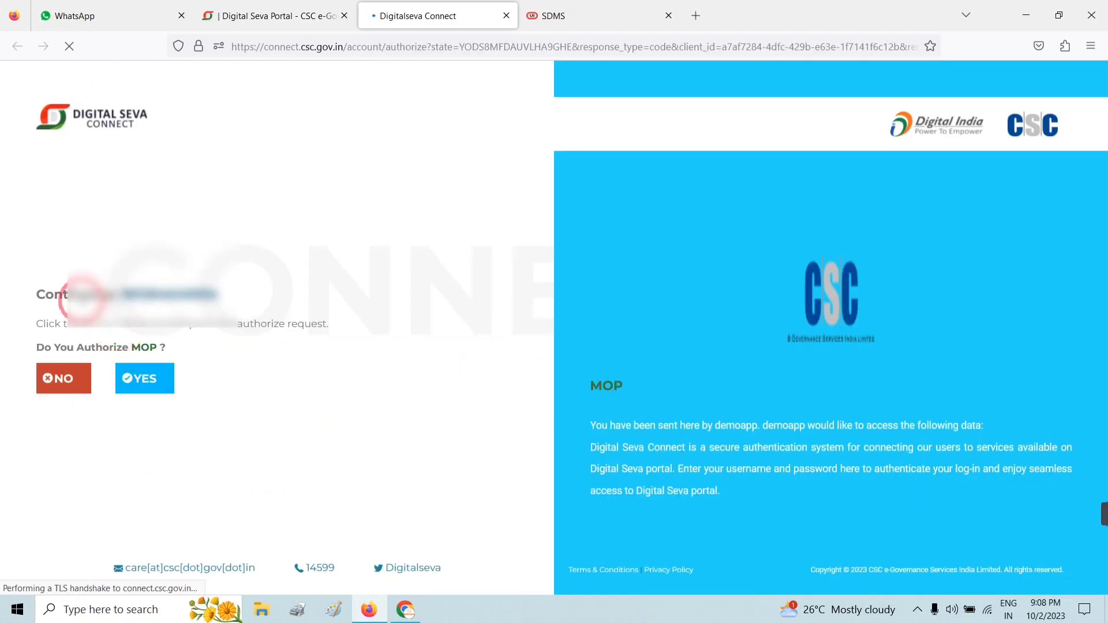
click(152, 385)
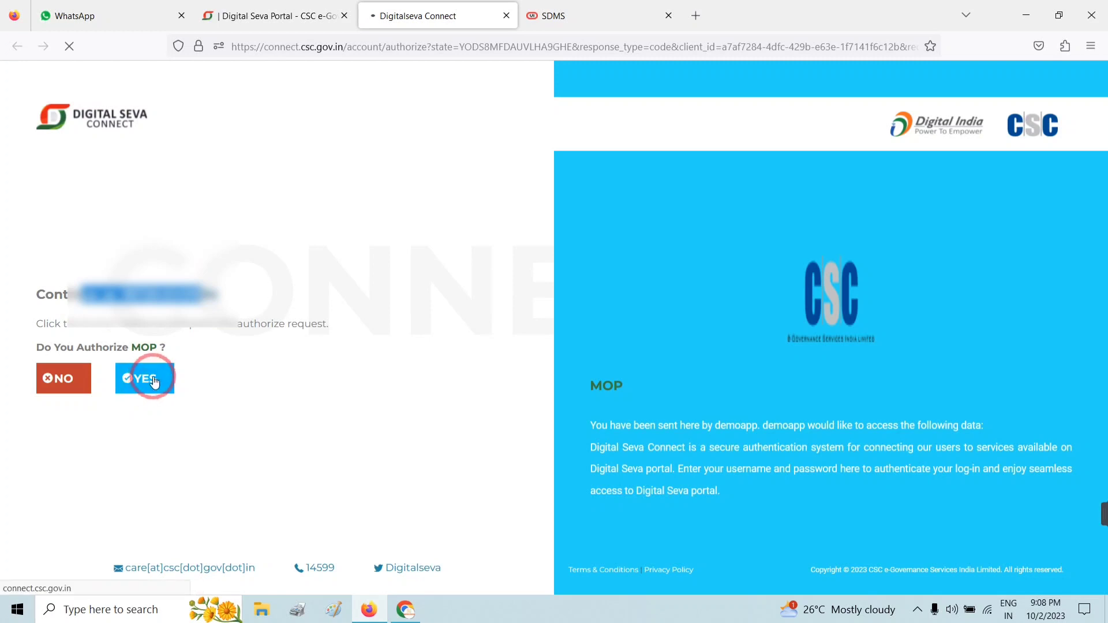